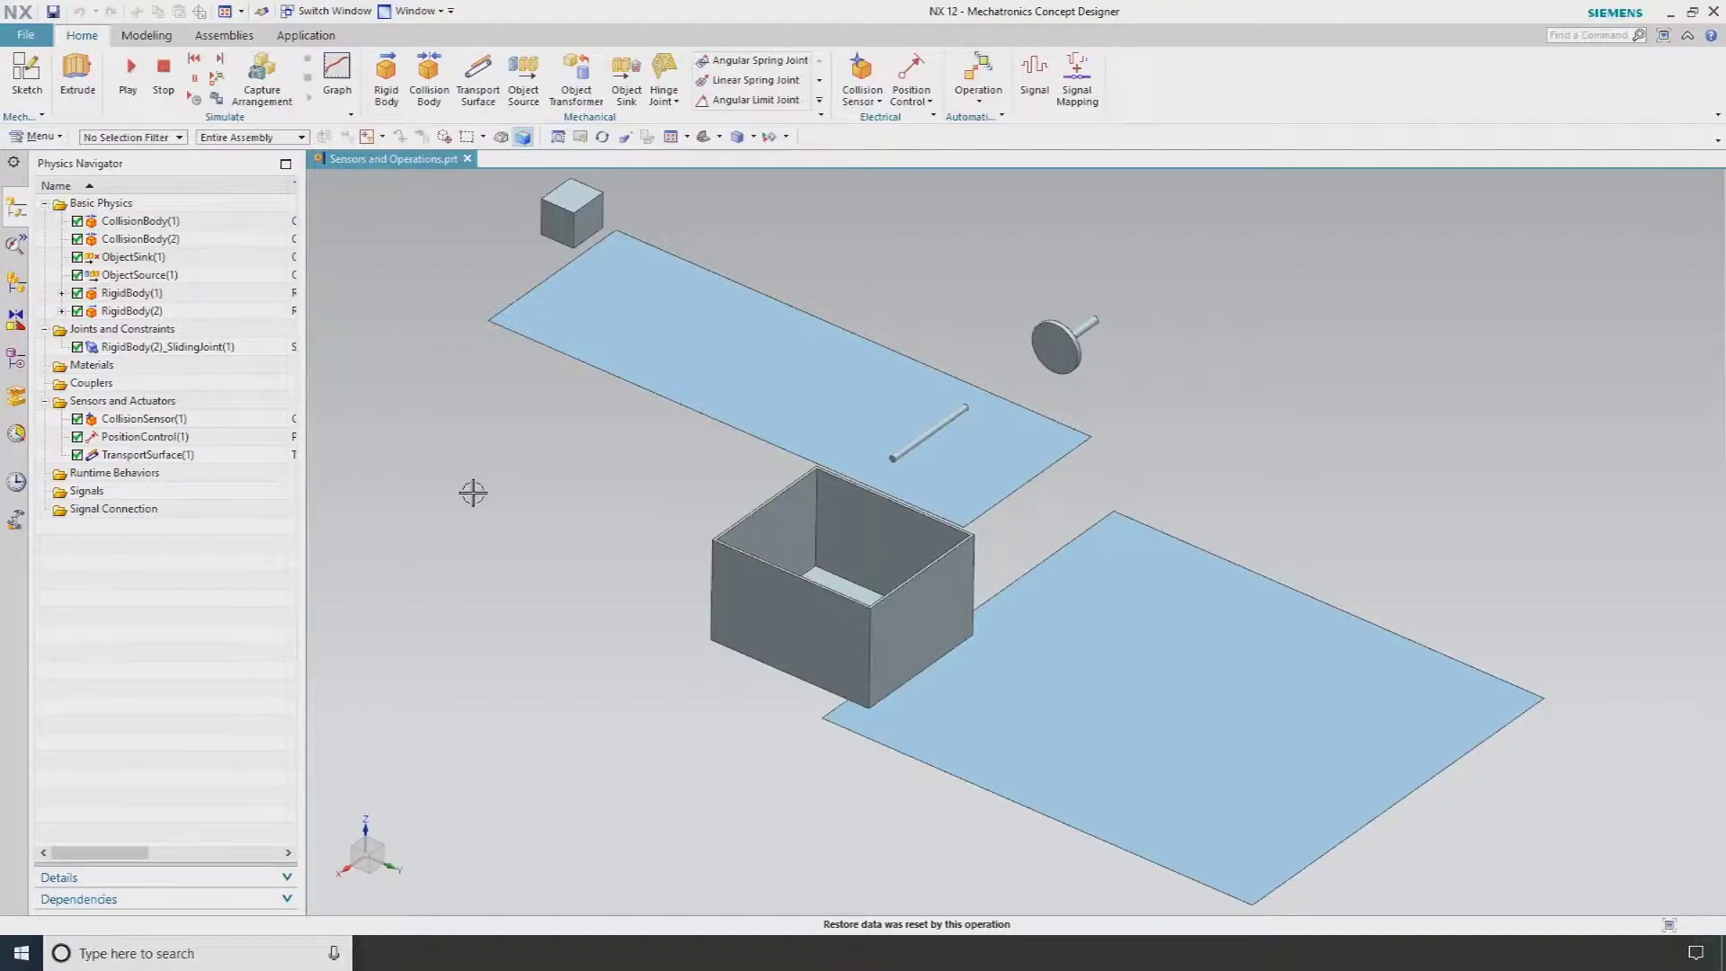
Step: Run and reset the simulation, then inspect the disc pusher's rigid body
{"action": "middle_click_drag", "start_coordinate": [506, 498], "coordinate": [503, 548]}
{"action": "left_click", "coordinate": [127, 67]}
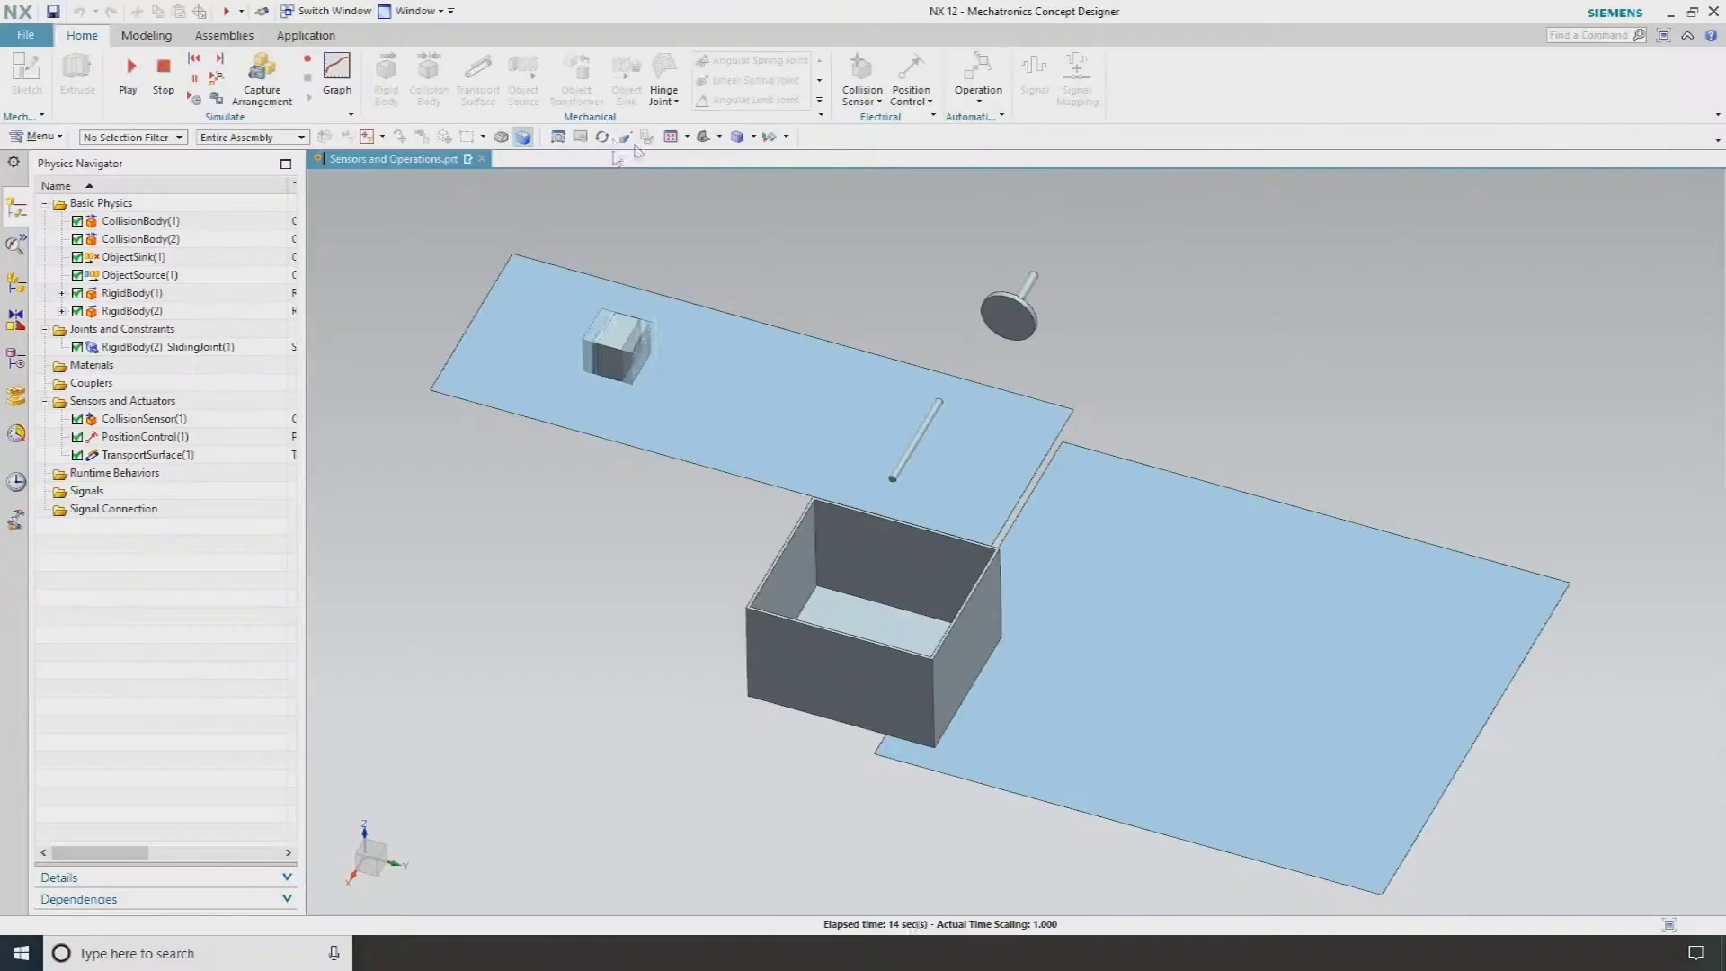
{"action": "left_click", "coordinate": [162, 71]}
{"action": "scroll", "coordinate": [1377, 409], "scroll_direction": "up", "scroll_amount": 10}
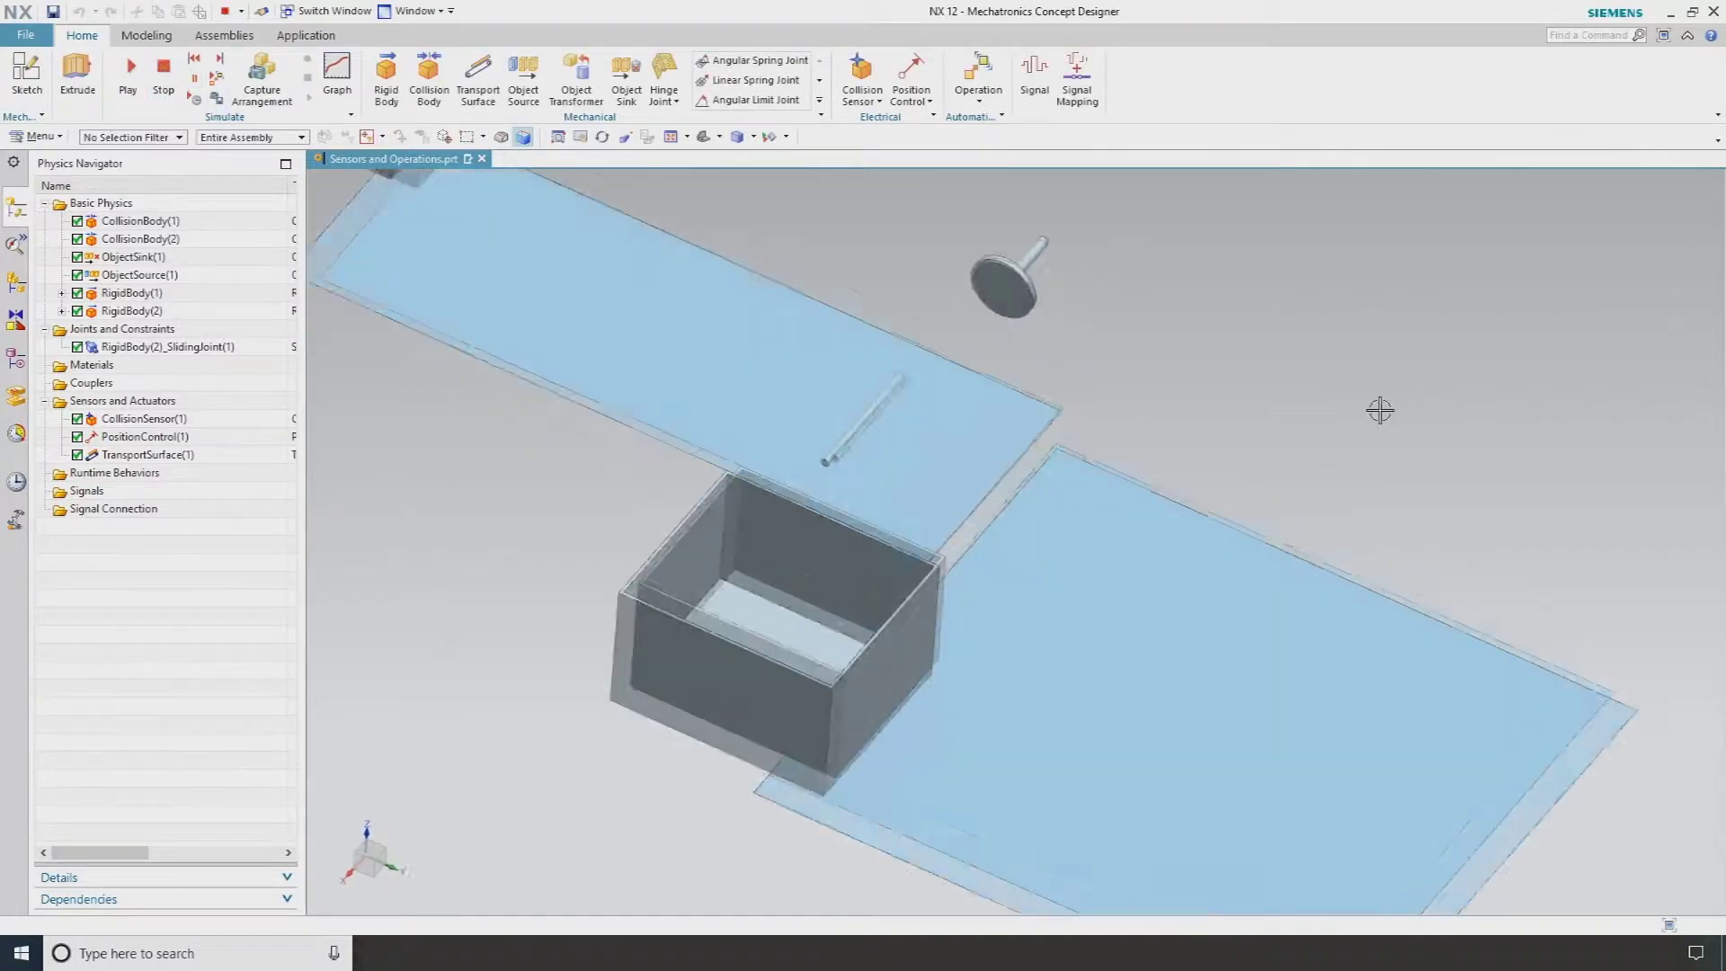
{"action": "left_click", "coordinate": [1143, 274]}
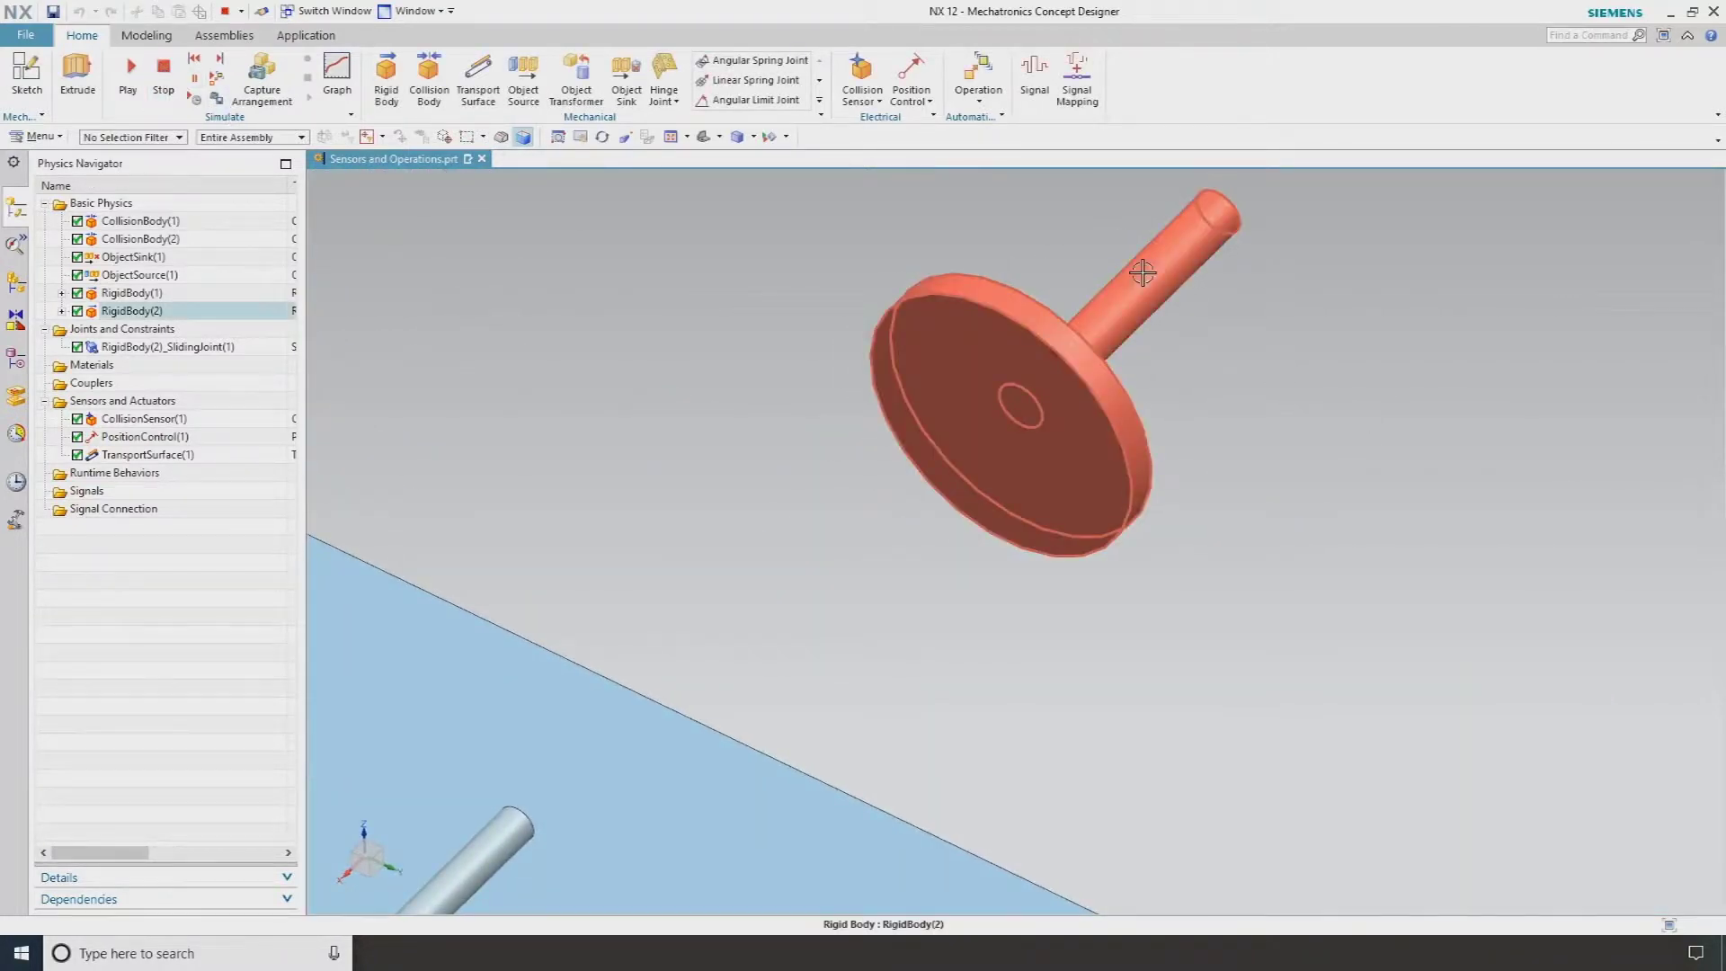
{"action": "scroll", "coordinate": [1141, 271], "scroll_direction": "down", "scroll_amount": 10}
{"action": "key", "text": "Escape"}
{"action": "scroll", "coordinate": [1117, 315], "scroll_direction": "up", "scroll_amount": 2}
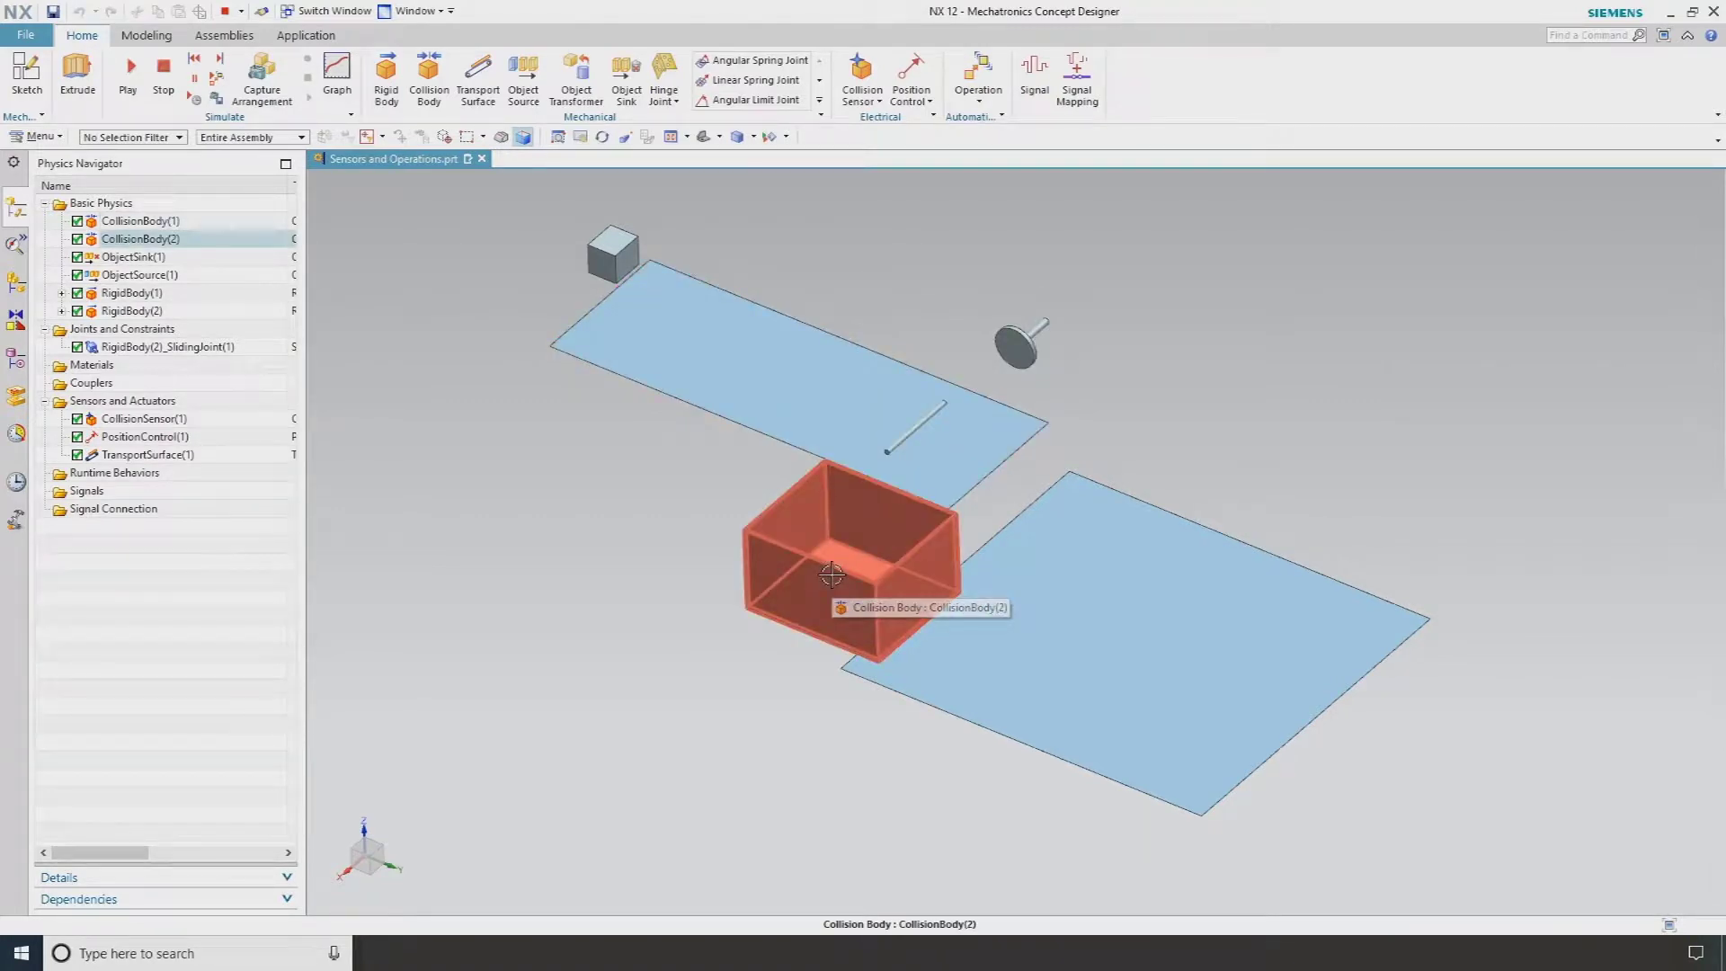
{"action": "scroll", "coordinate": [1136, 384], "scroll_direction": "up", "scroll_amount": 1}
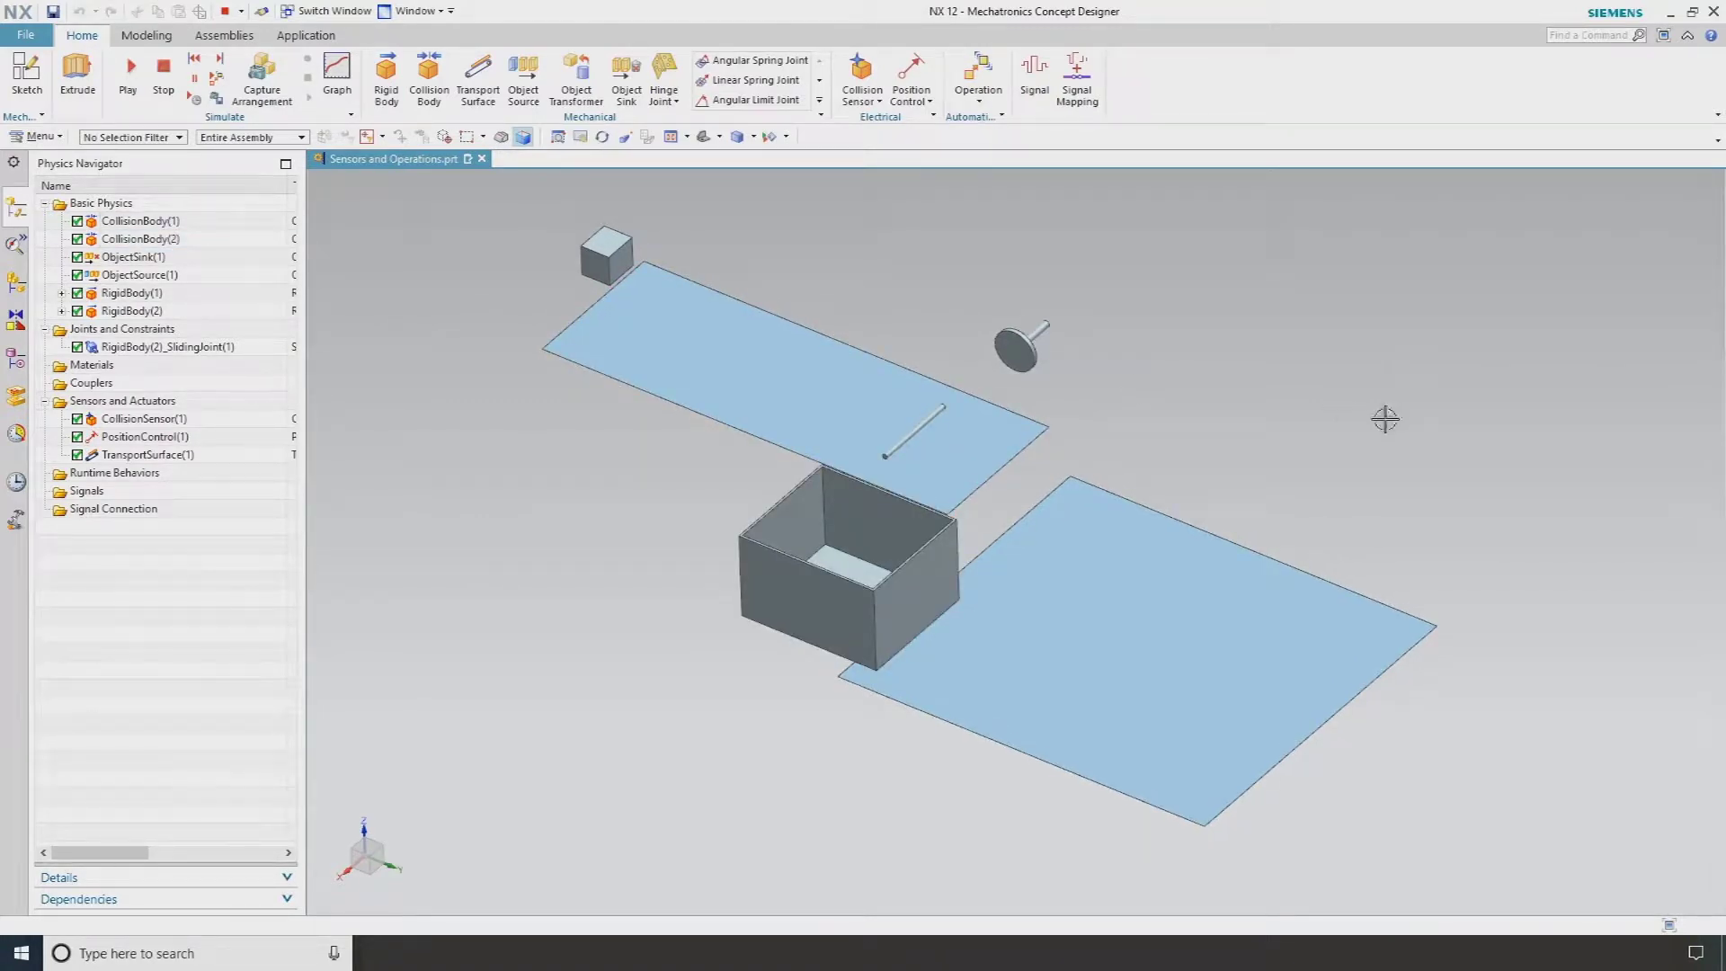
Step: Create CollisionSensor(2) on the rod above the conveyor with a Line collision shape
{"action": "left_click", "coordinate": [865, 79]}
{"action": "scroll", "coordinate": [558, 624], "scroll_direction": "up", "scroll_amount": 5}
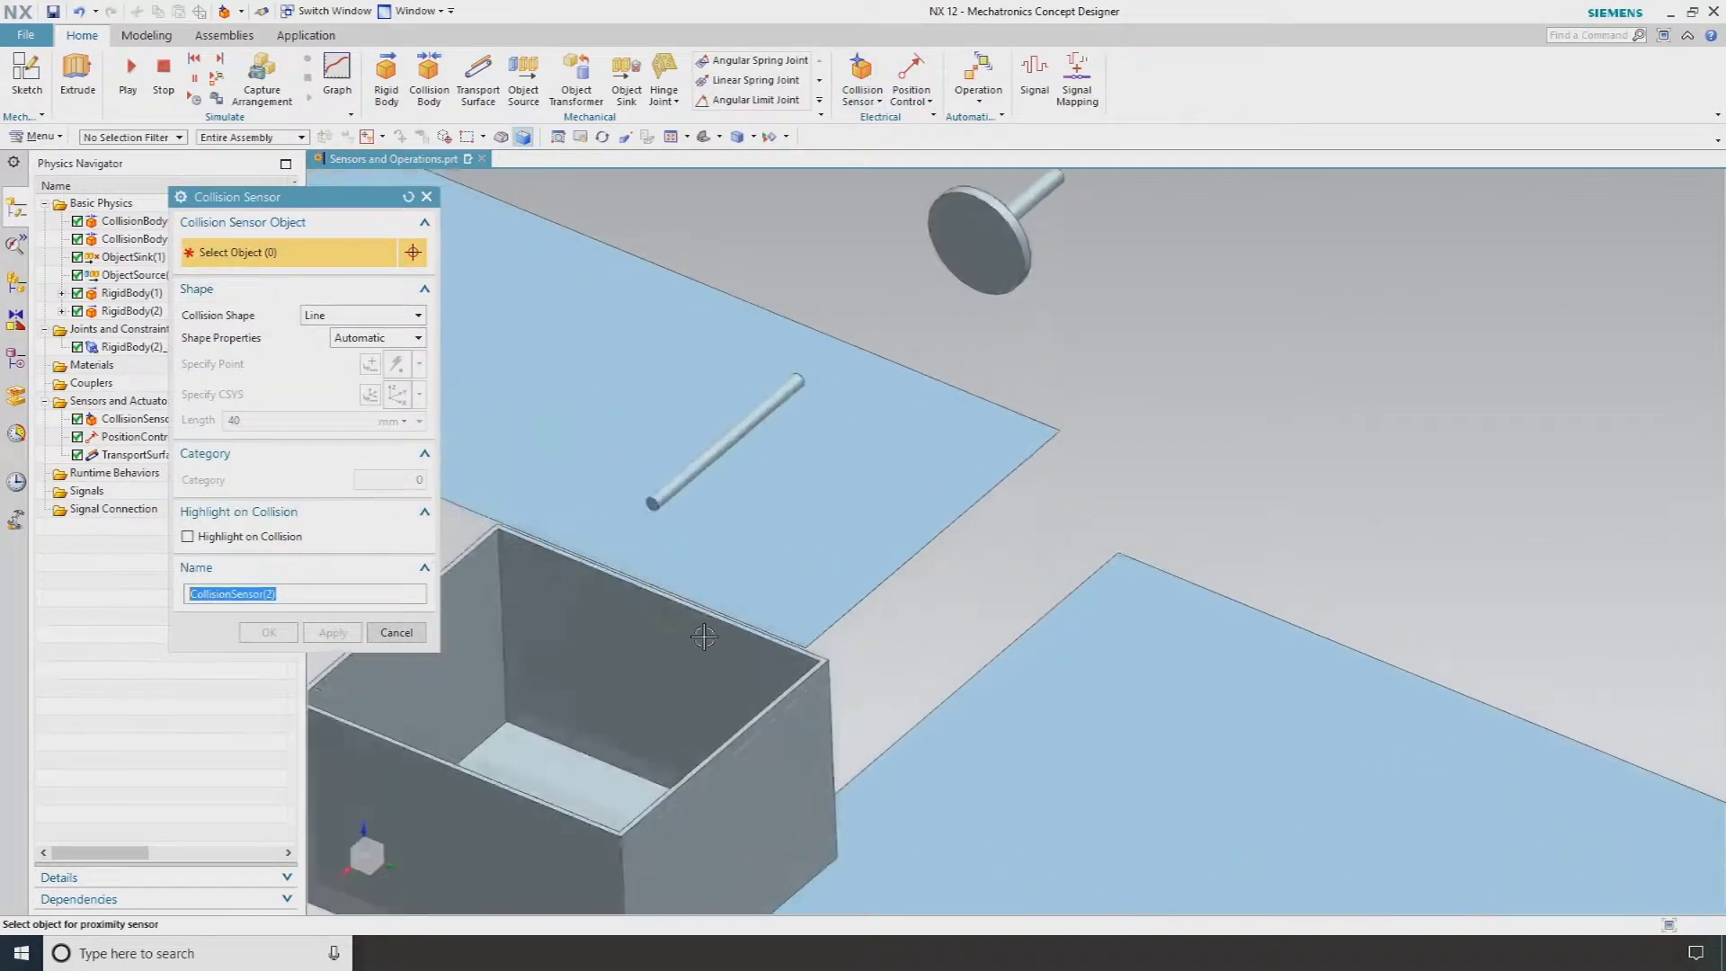
{"action": "left_click", "coordinate": [704, 459]}
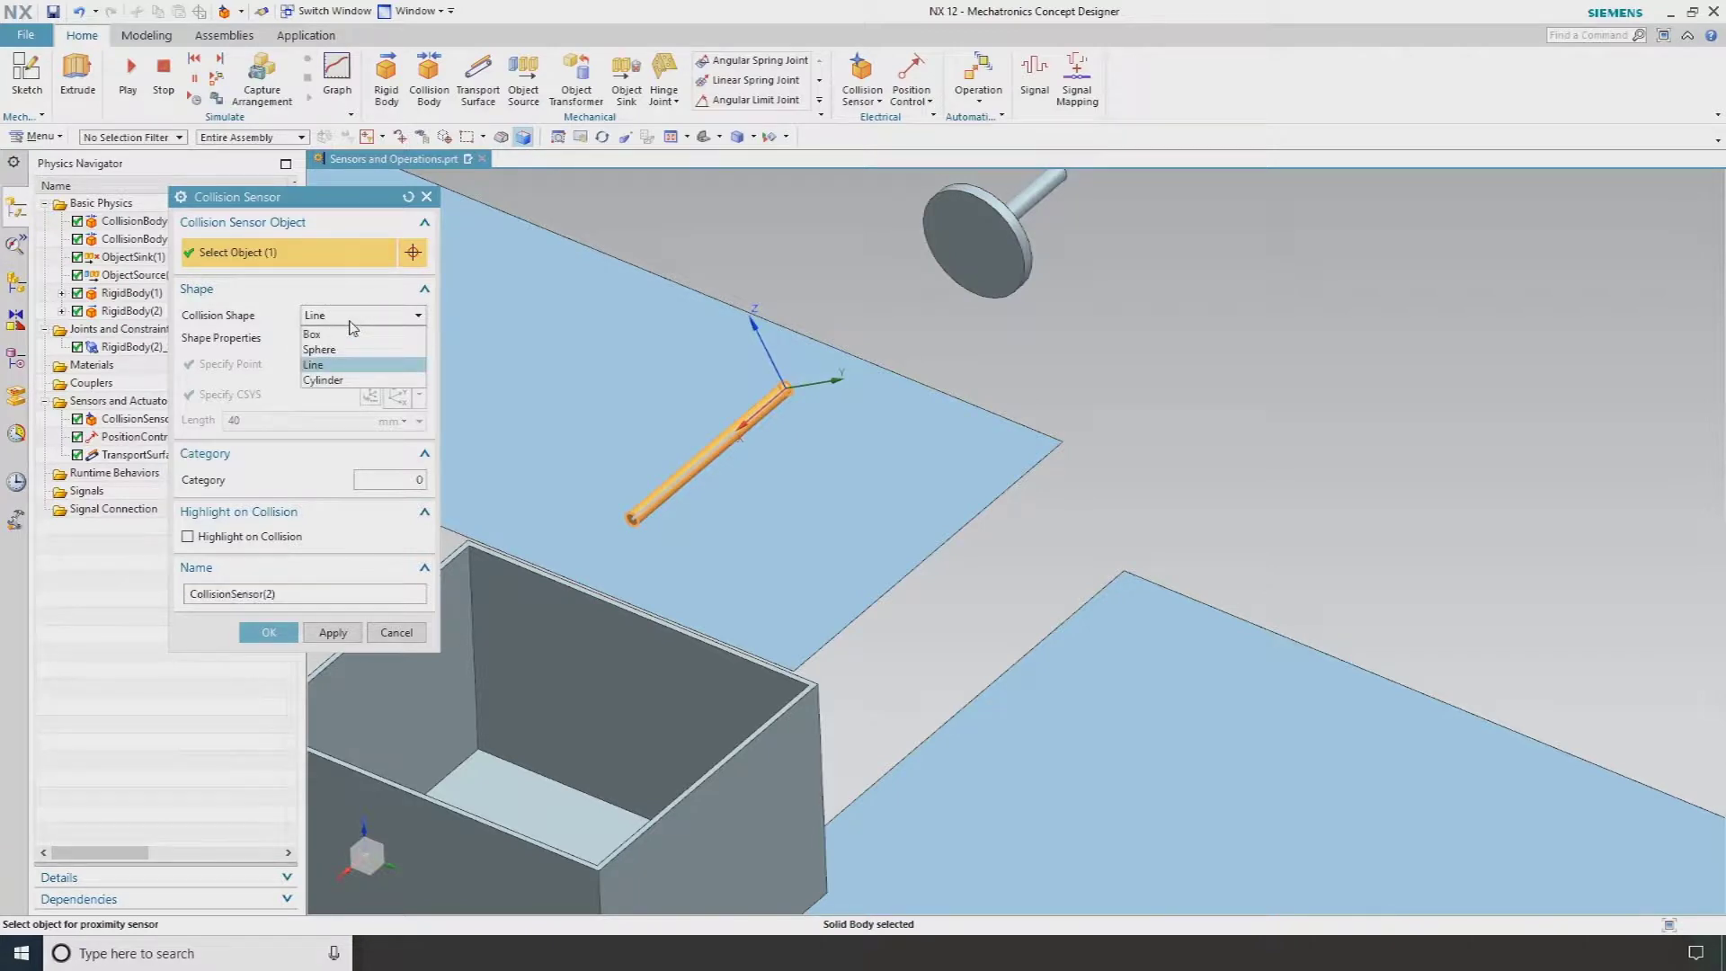
{"action": "left_click", "coordinate": [324, 365]}
{"action": "scroll", "coordinate": [761, 251], "scroll_direction": "up", "scroll_amount": 8}
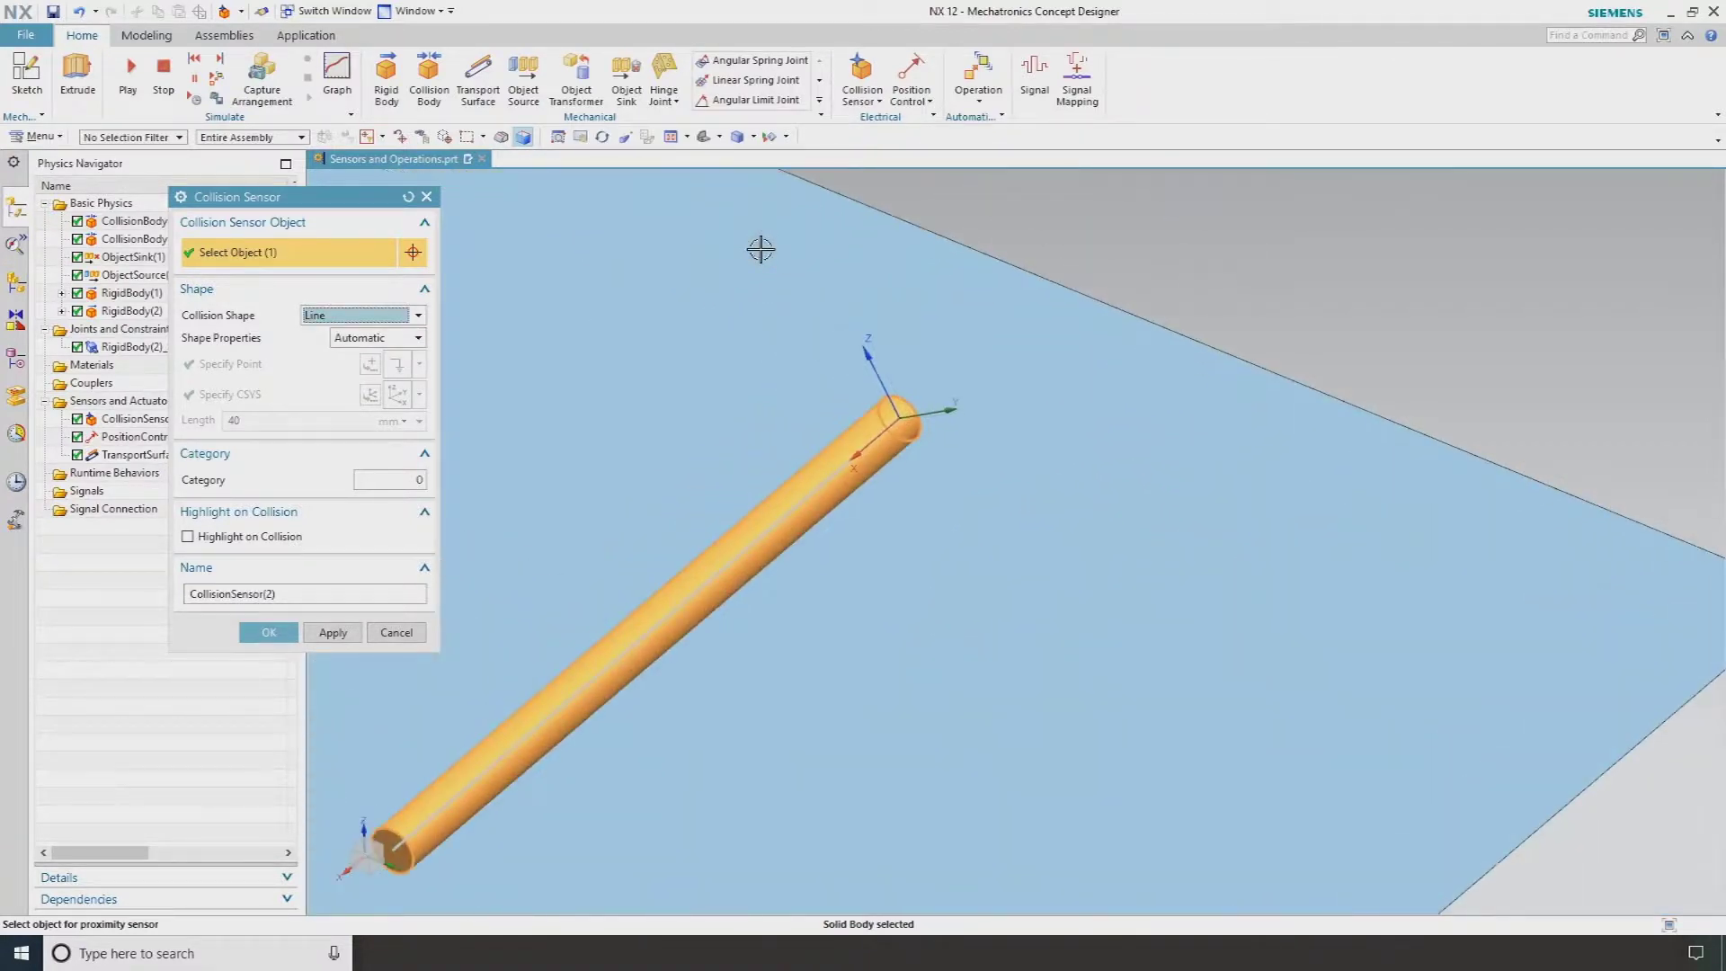
{"action": "scroll", "coordinate": [673, 282], "scroll_direction": "down", "scroll_amount": 8}
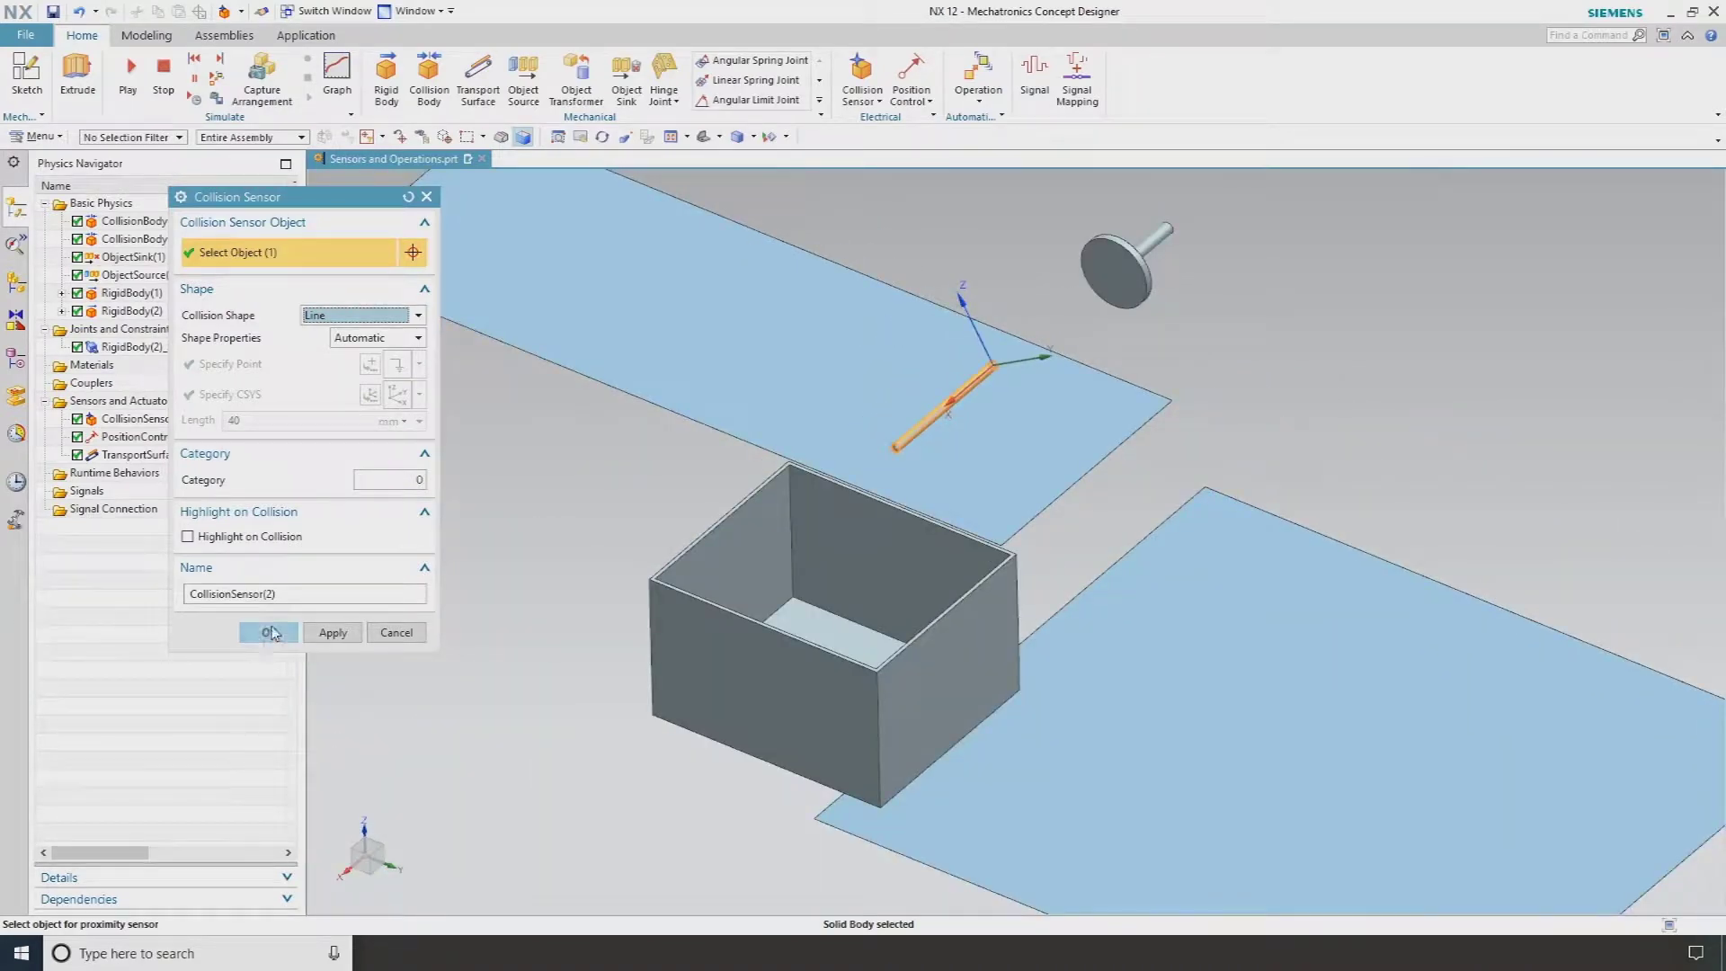
{"action": "left_click", "coordinate": [268, 633]}
{"action": "scroll", "coordinate": [333, 325], "scroll_direction": "down", "scroll_amount": 3}
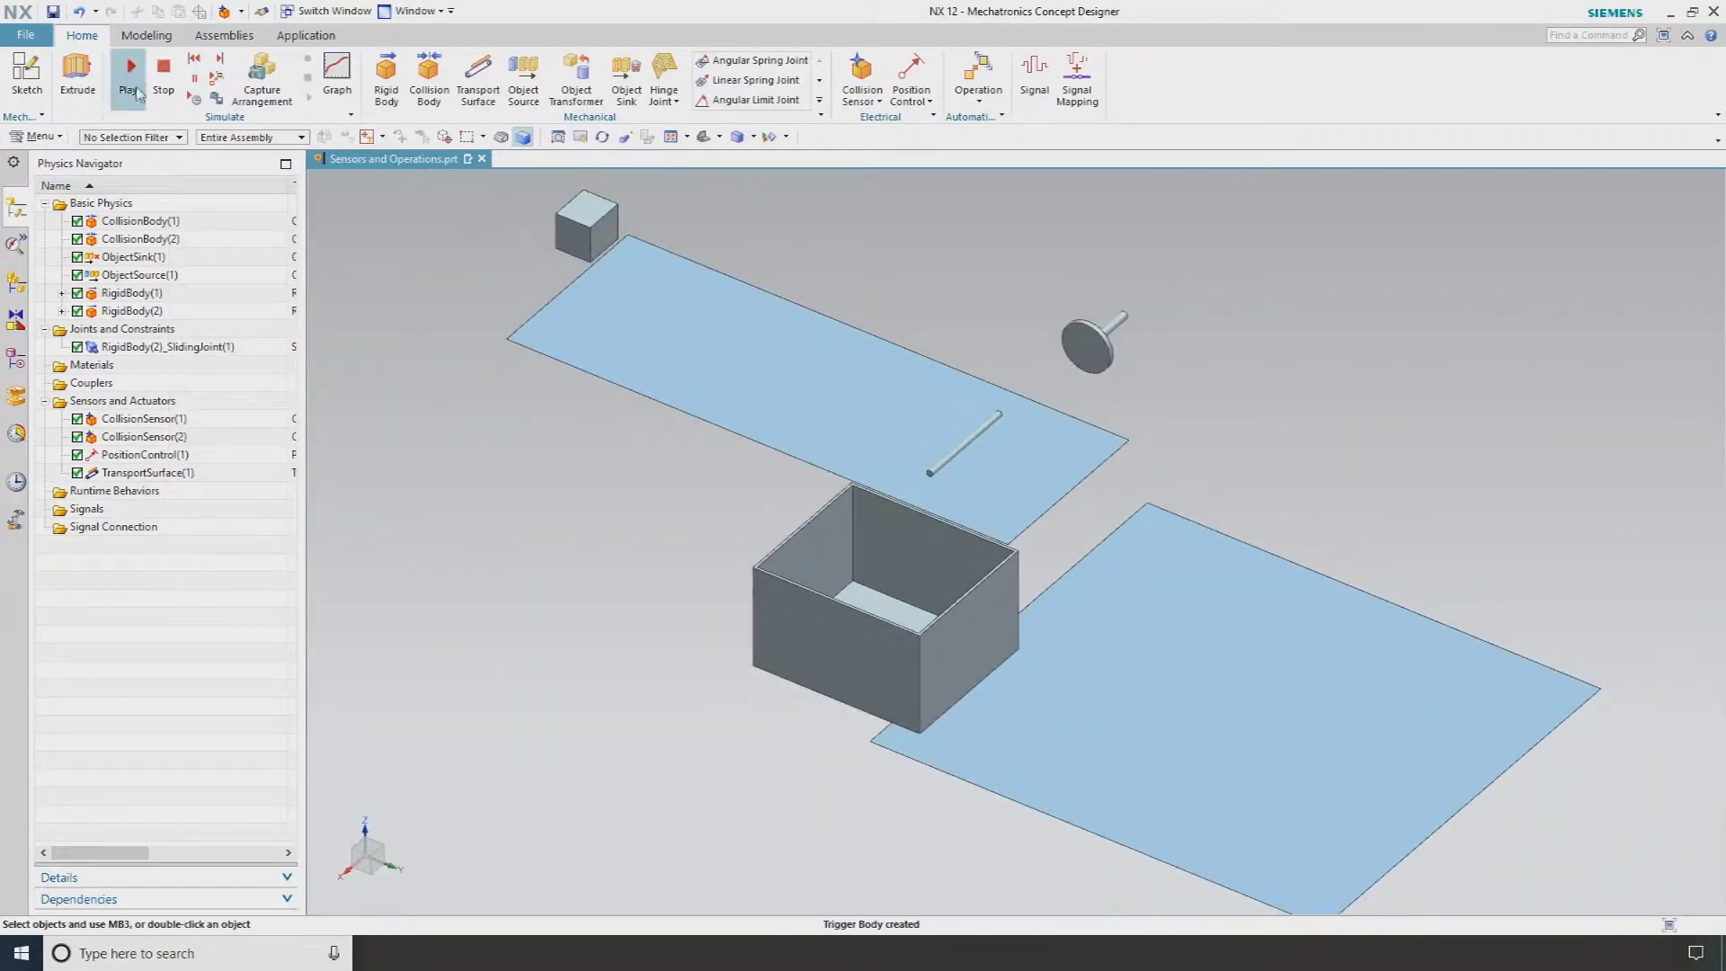
{"action": "left_click", "coordinate": [133, 77]}
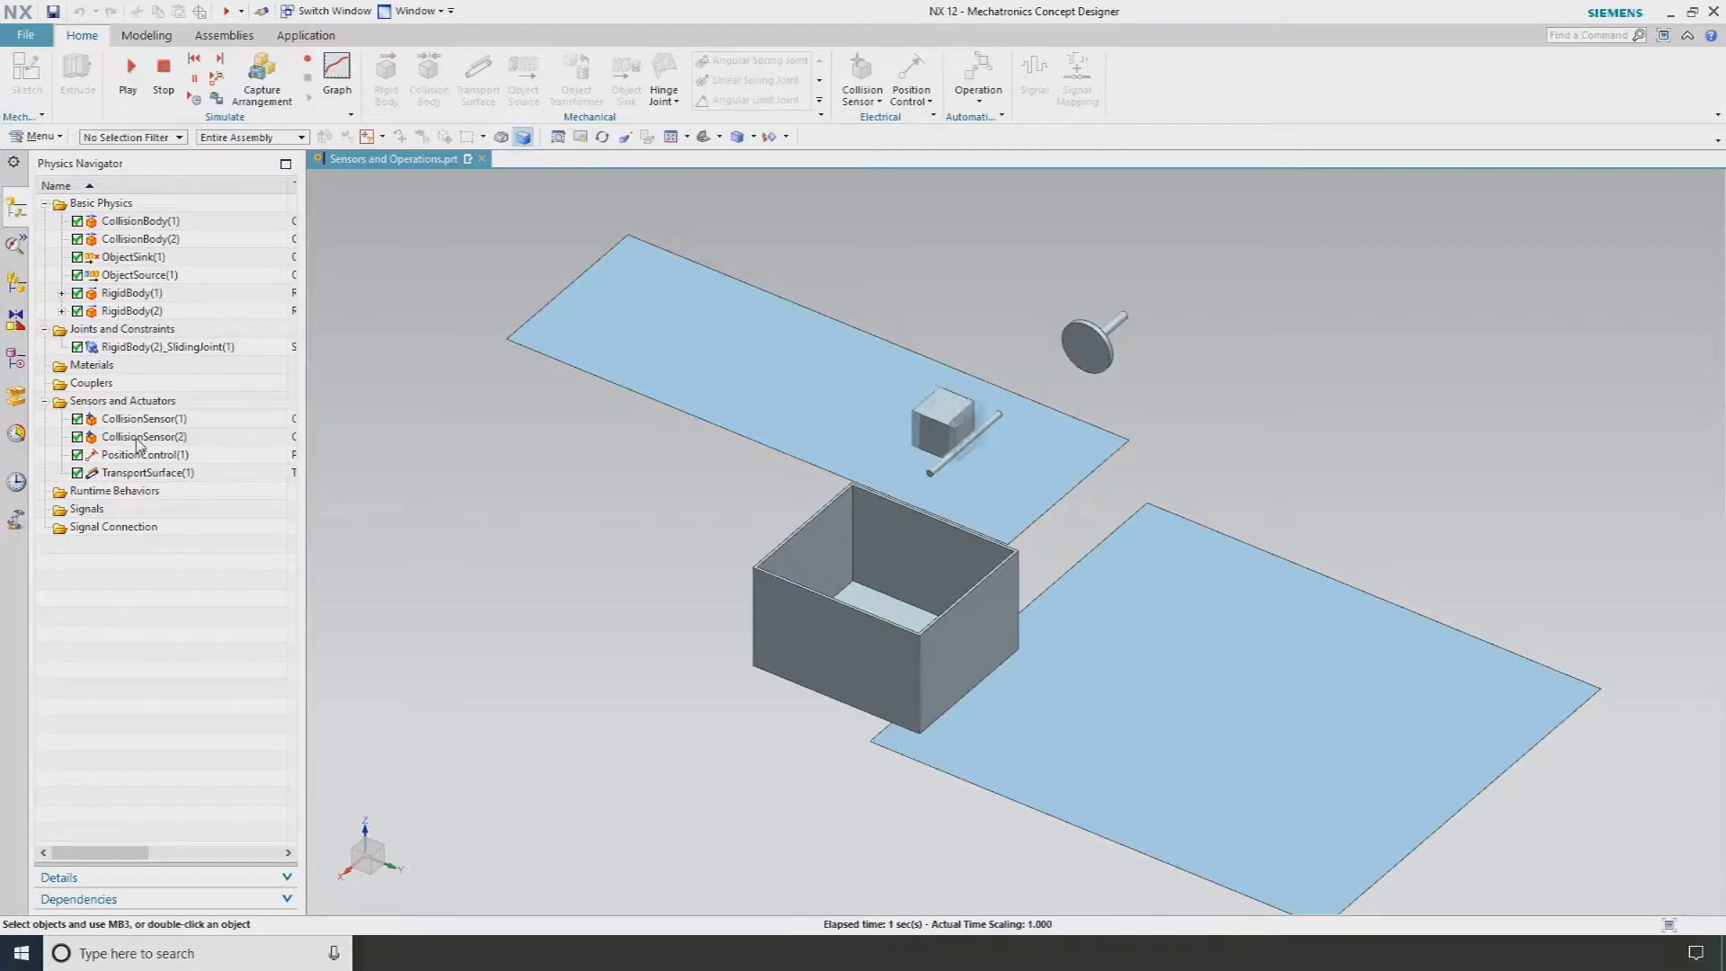
{"action": "left_click", "coordinate": [15, 271]}
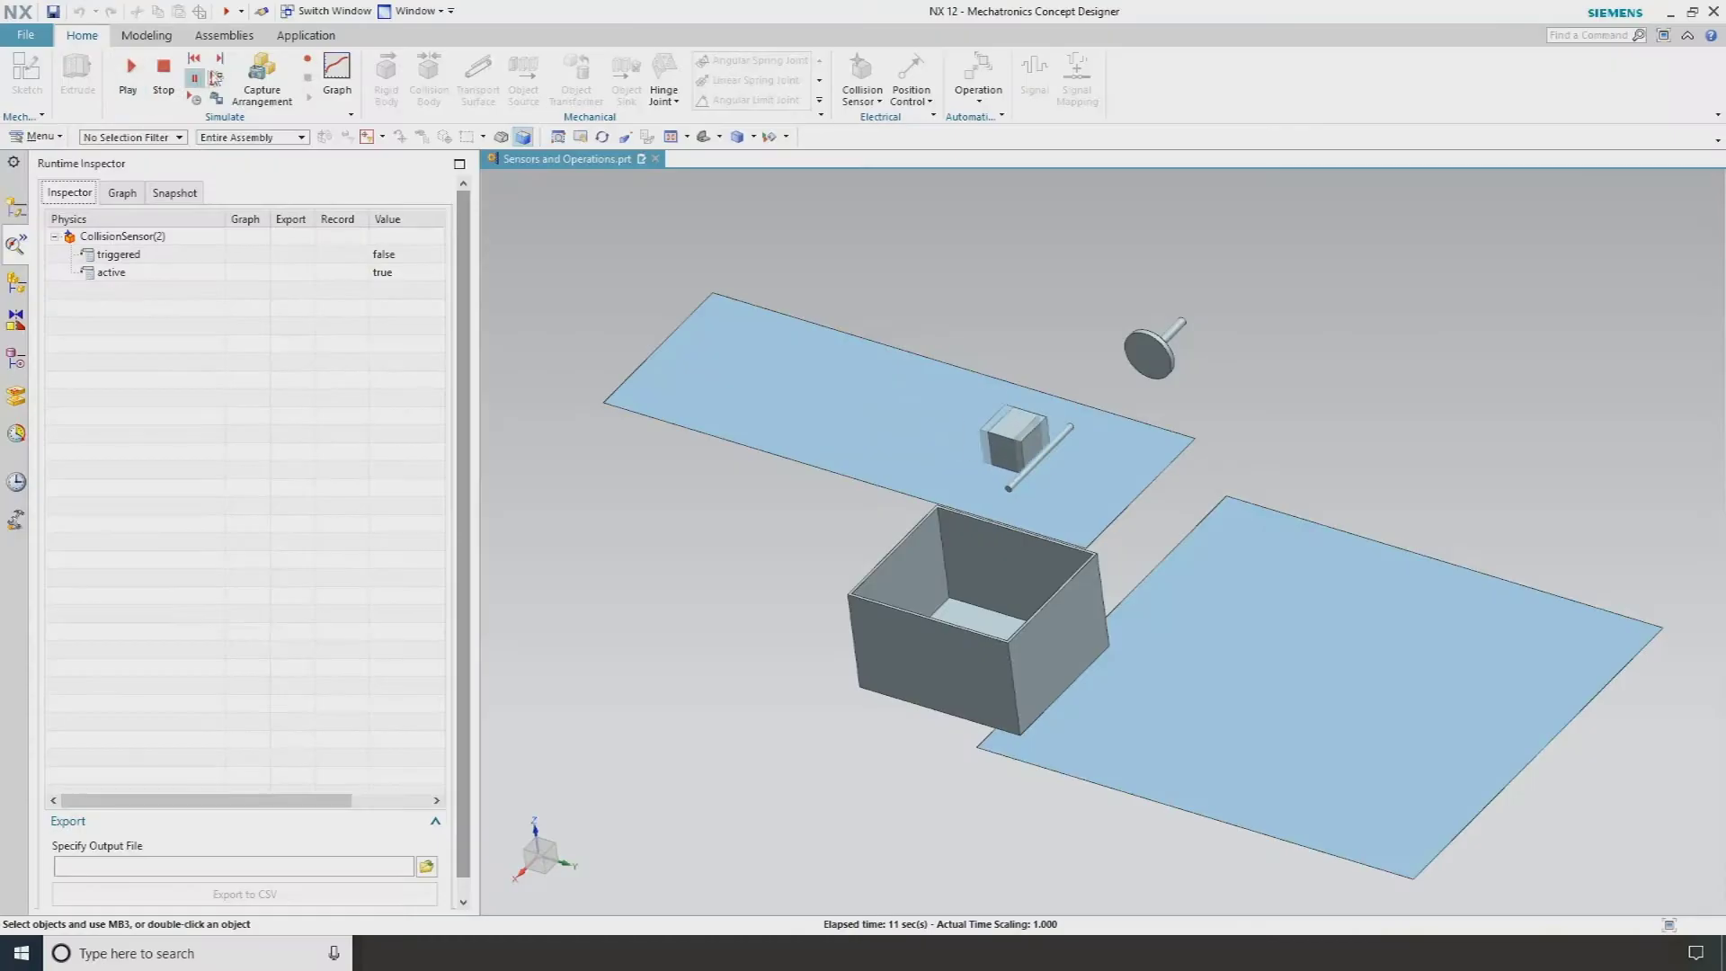
{"action": "middle_click_drag", "start_coordinate": [805, 663], "coordinate": [760, 700], "text": "shift"}
{"action": "left_click", "coordinate": [20, 211]}
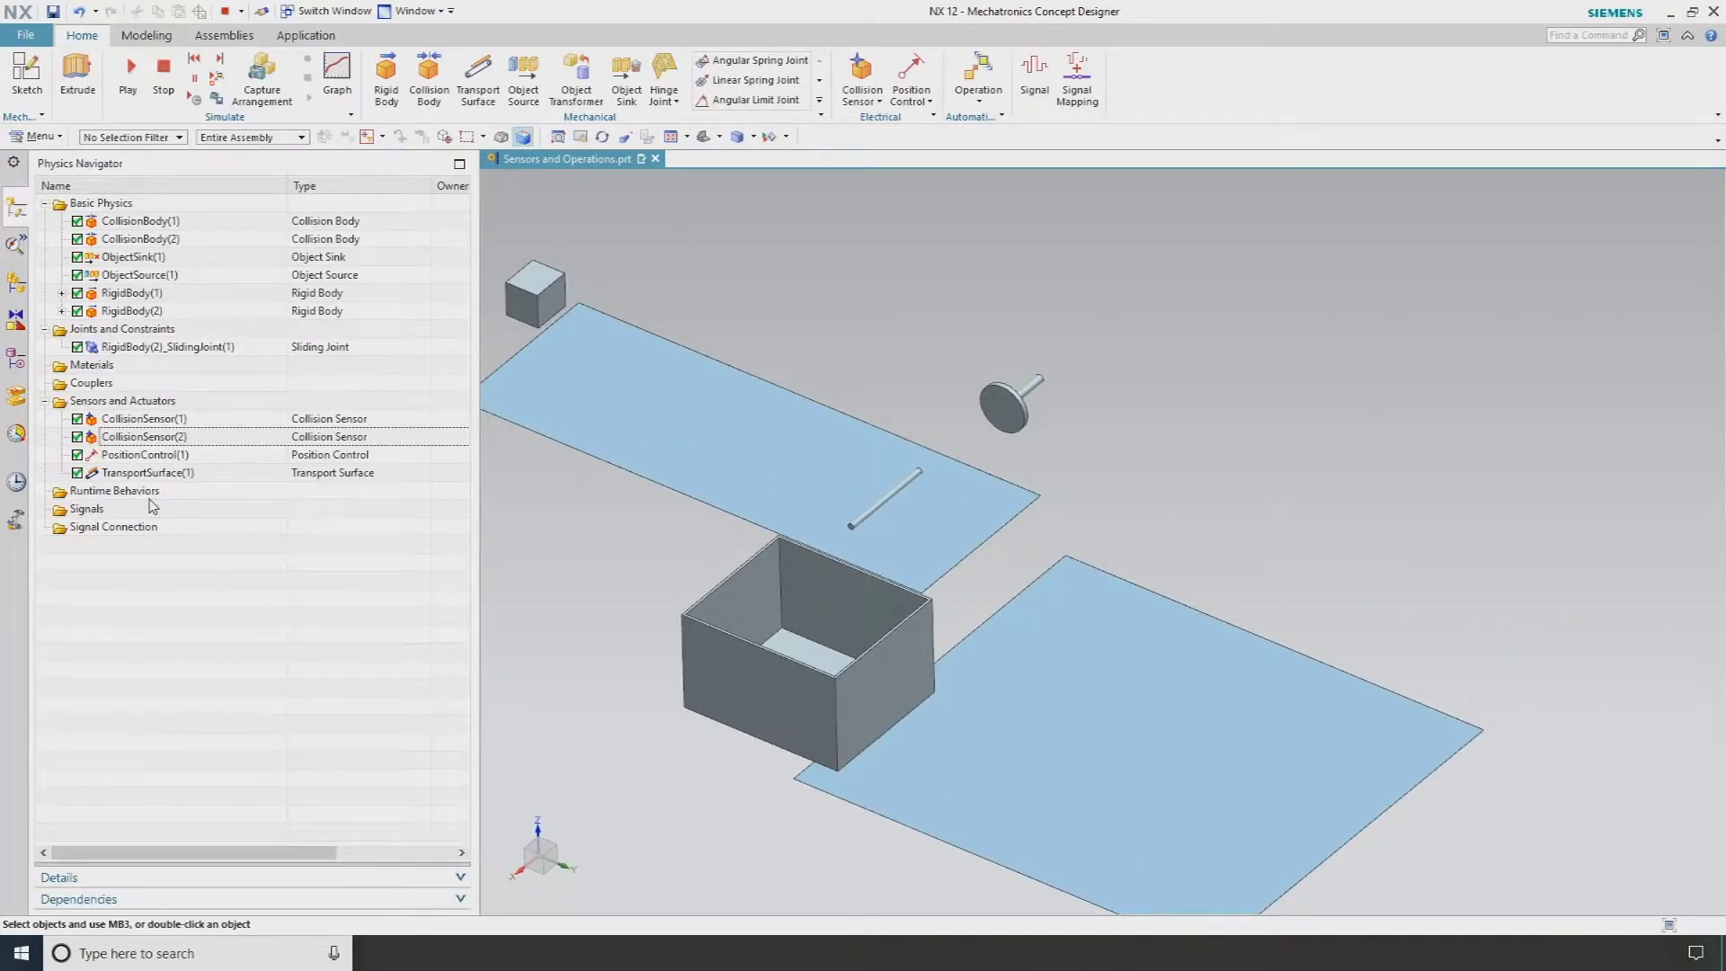
{"action": "scroll", "coordinate": [662, 409], "scroll_direction": "up", "scroll_amount": 5}
{"action": "left_click", "coordinate": [180, 353]}
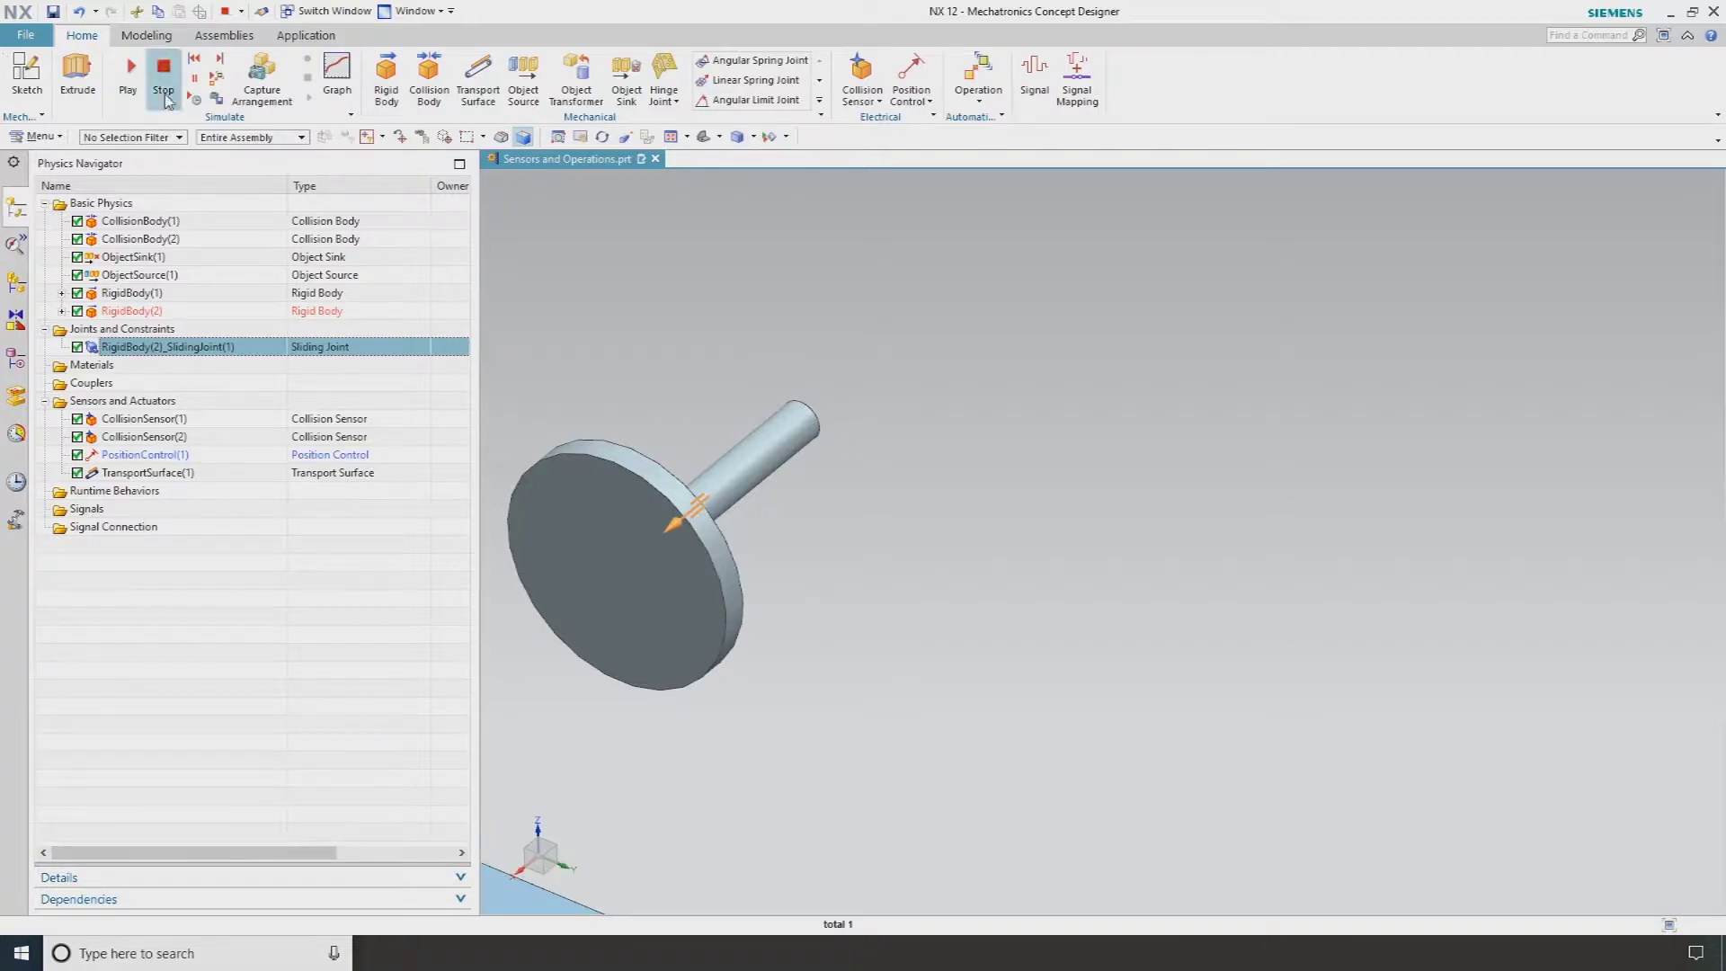
{"action": "left_click", "coordinate": [164, 95]}
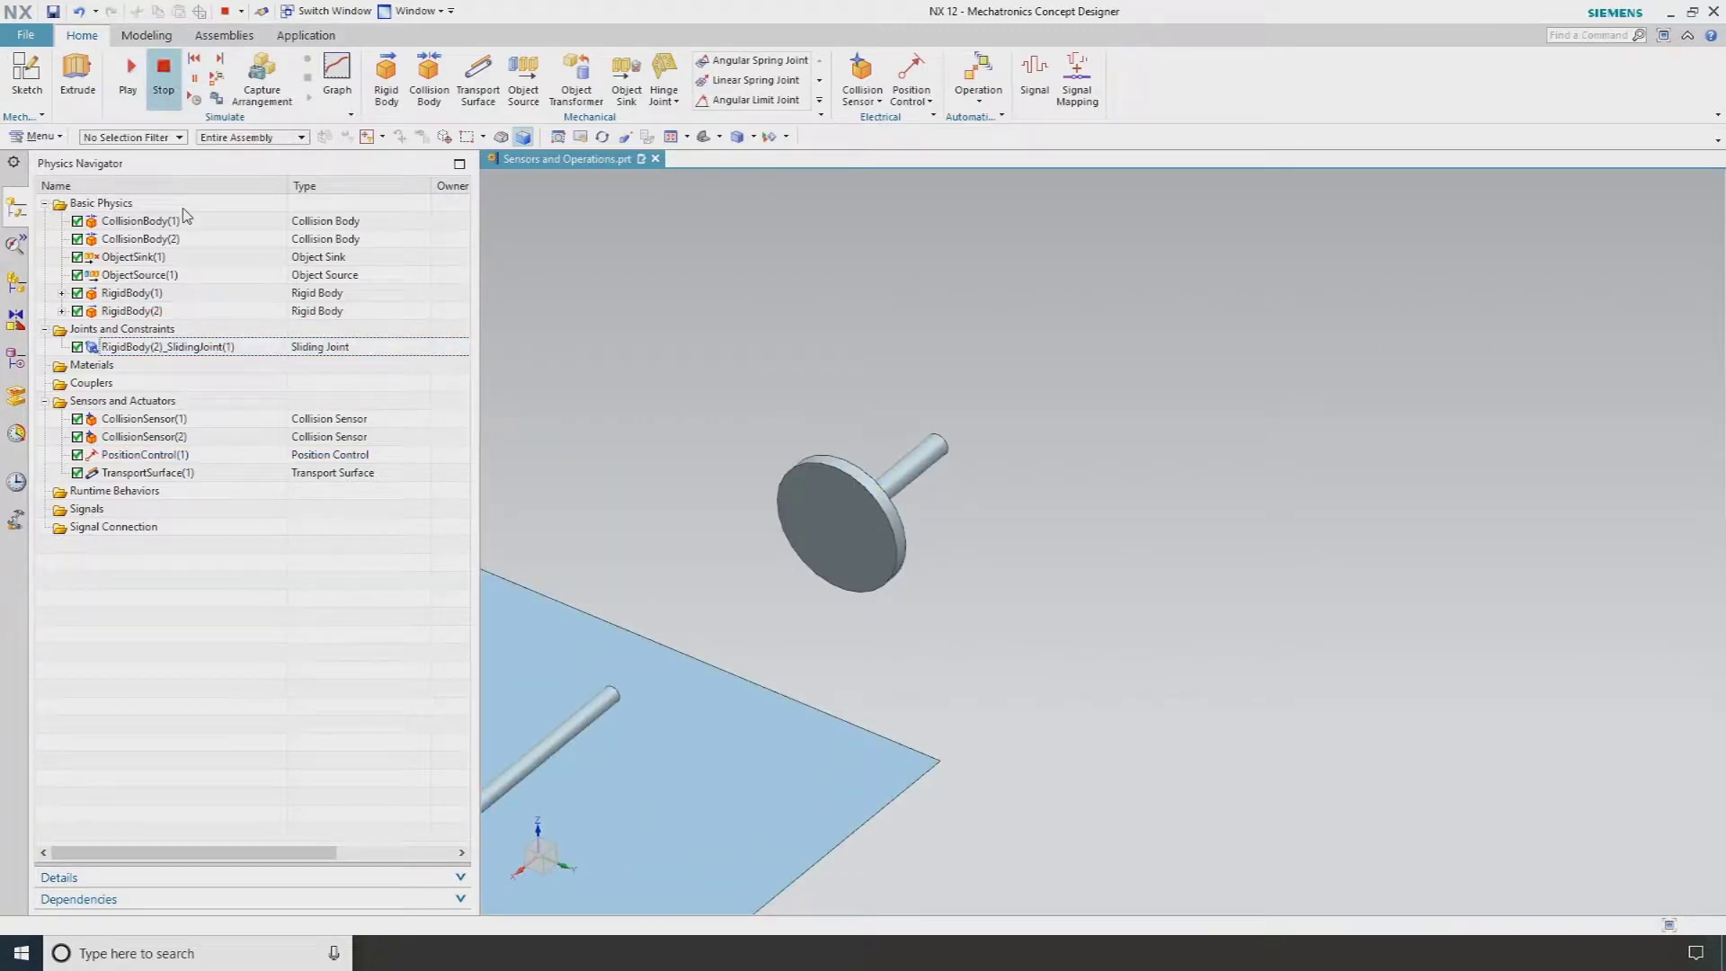
Step: Create Operation(1) holding PositionControl(1) at 0 mm while the rod sensor is untriggered, then test-run
{"action": "left_click", "coordinate": [976, 72]}
{"action": "scroll", "coordinate": [654, 368], "scroll_direction": "down", "scroll_amount": 3}
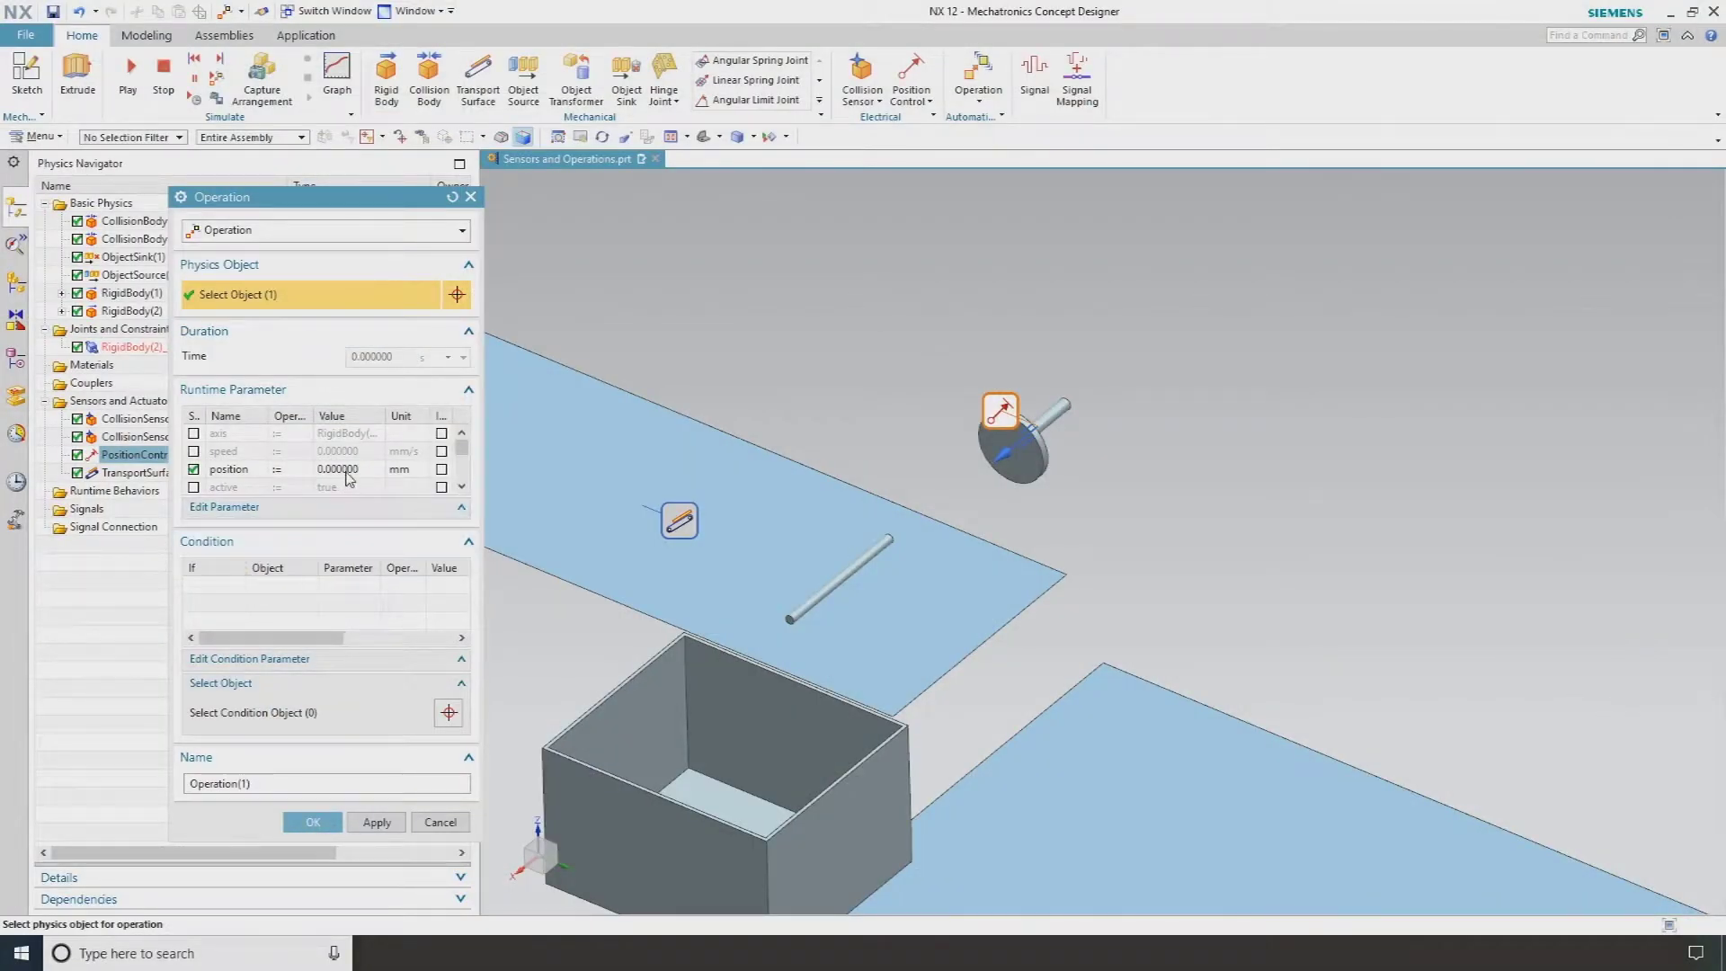
{"action": "left_click", "coordinate": [292, 716]}
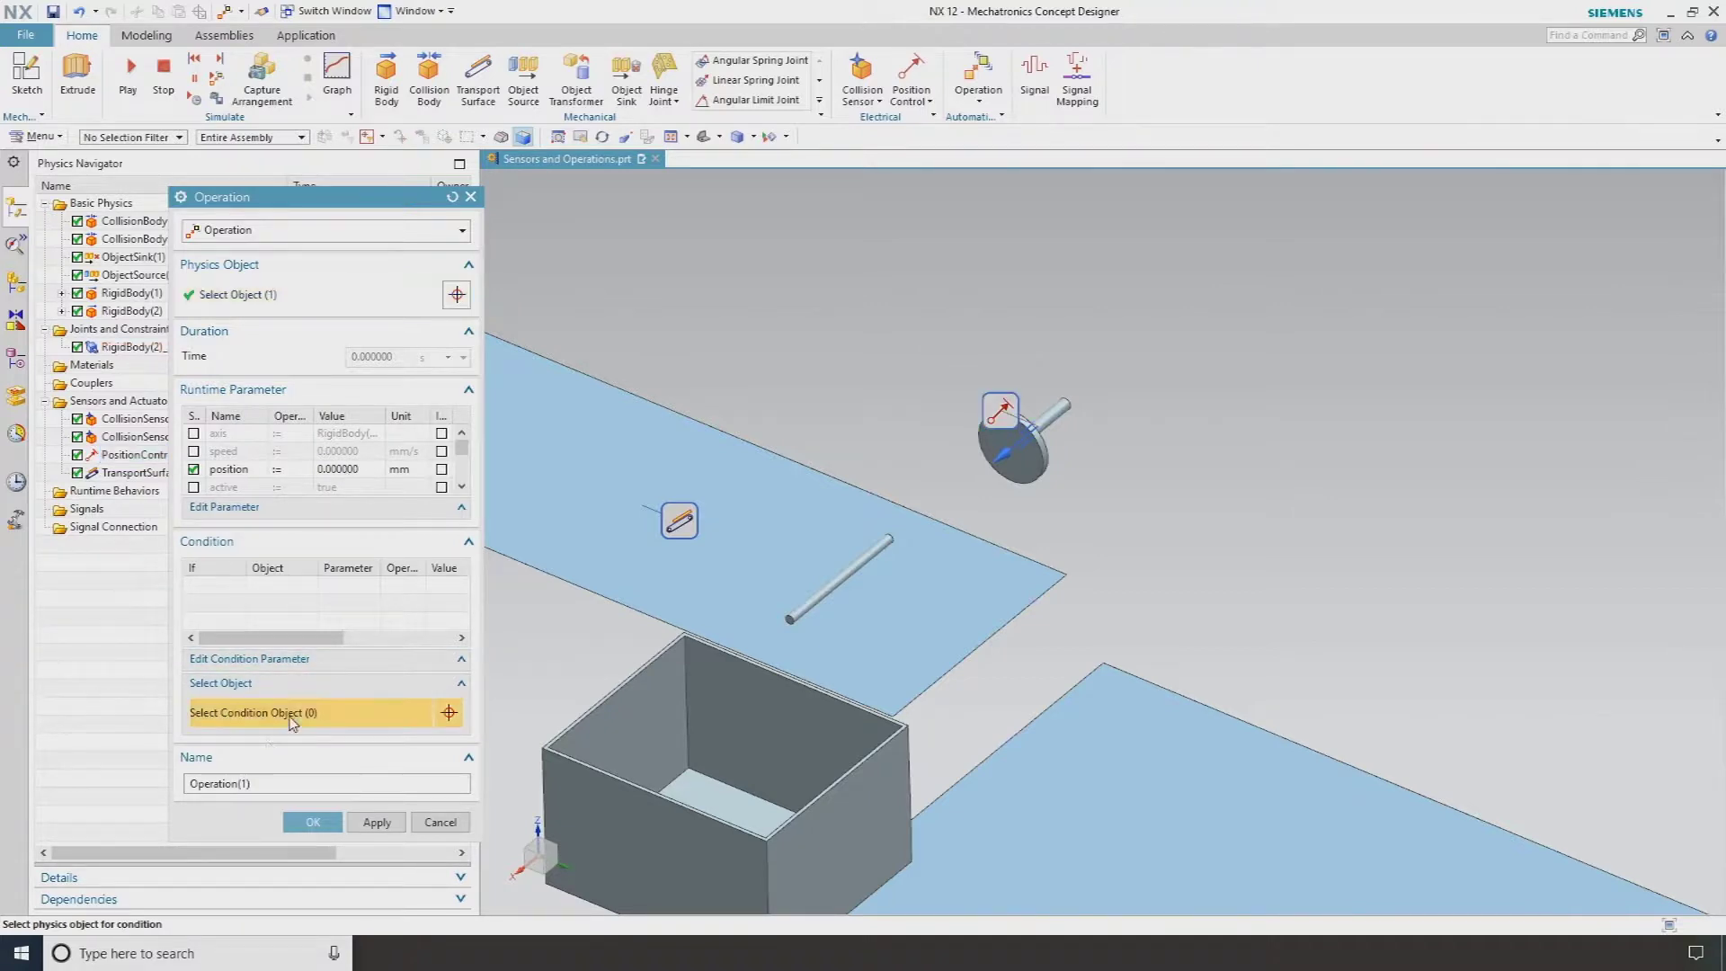
{"action": "left_click", "coordinate": [816, 600]}
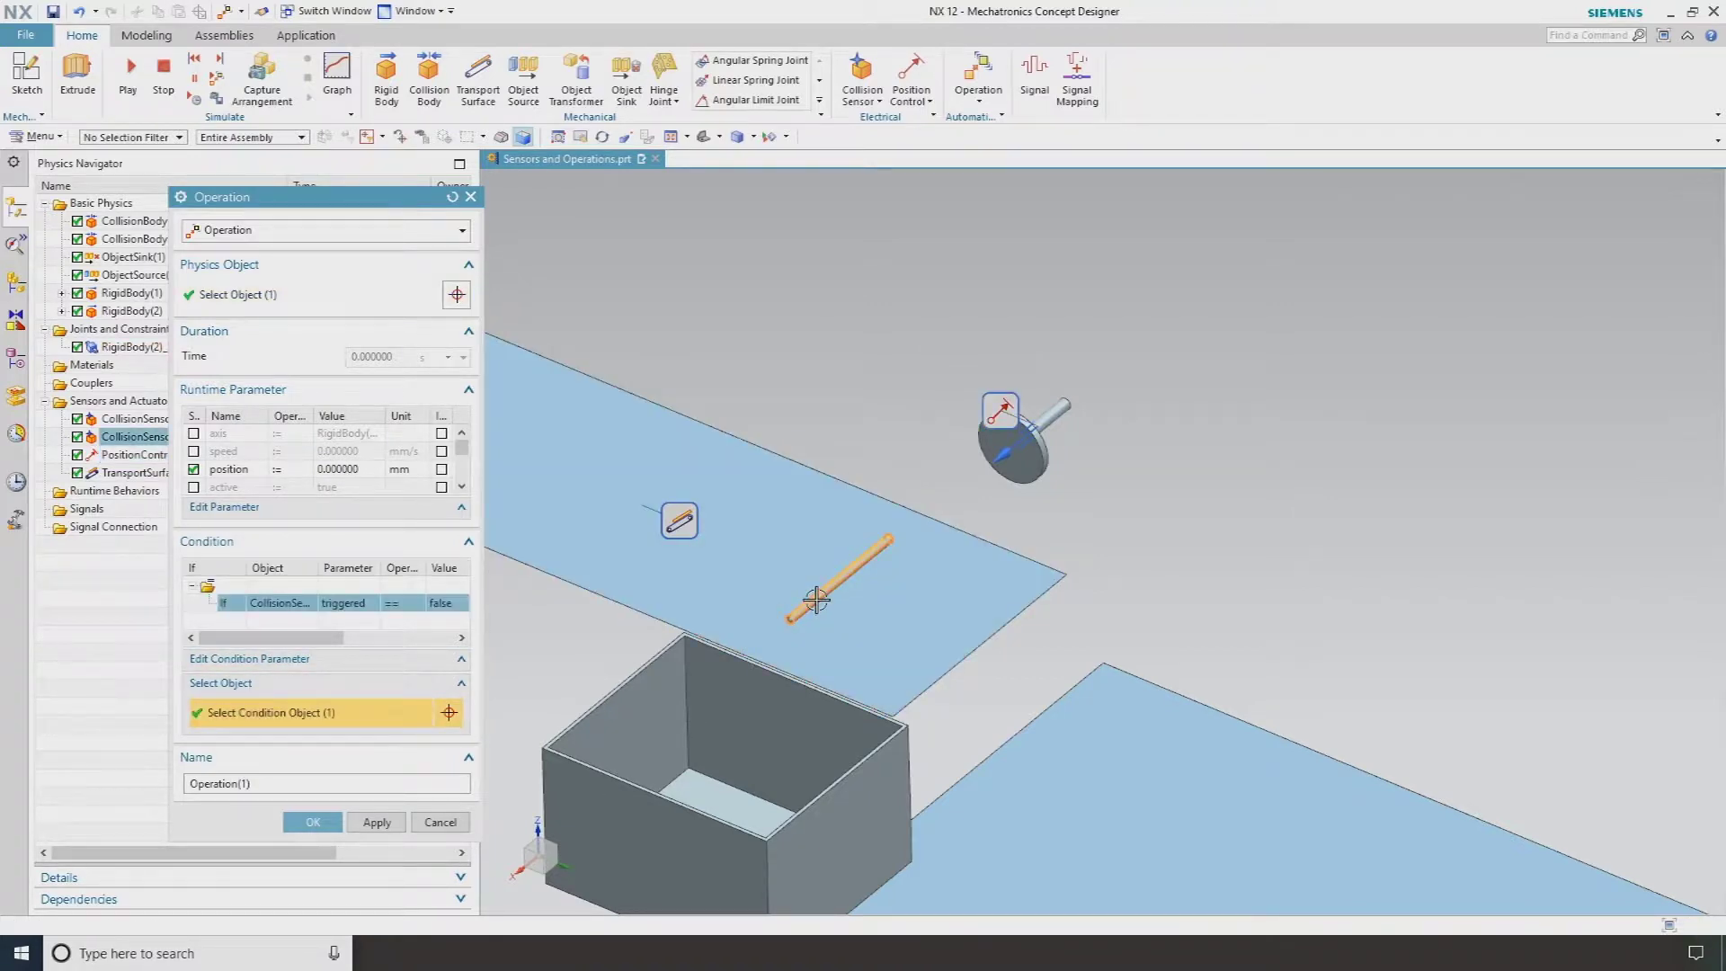
{"action": "left_click", "coordinate": [312, 821]}
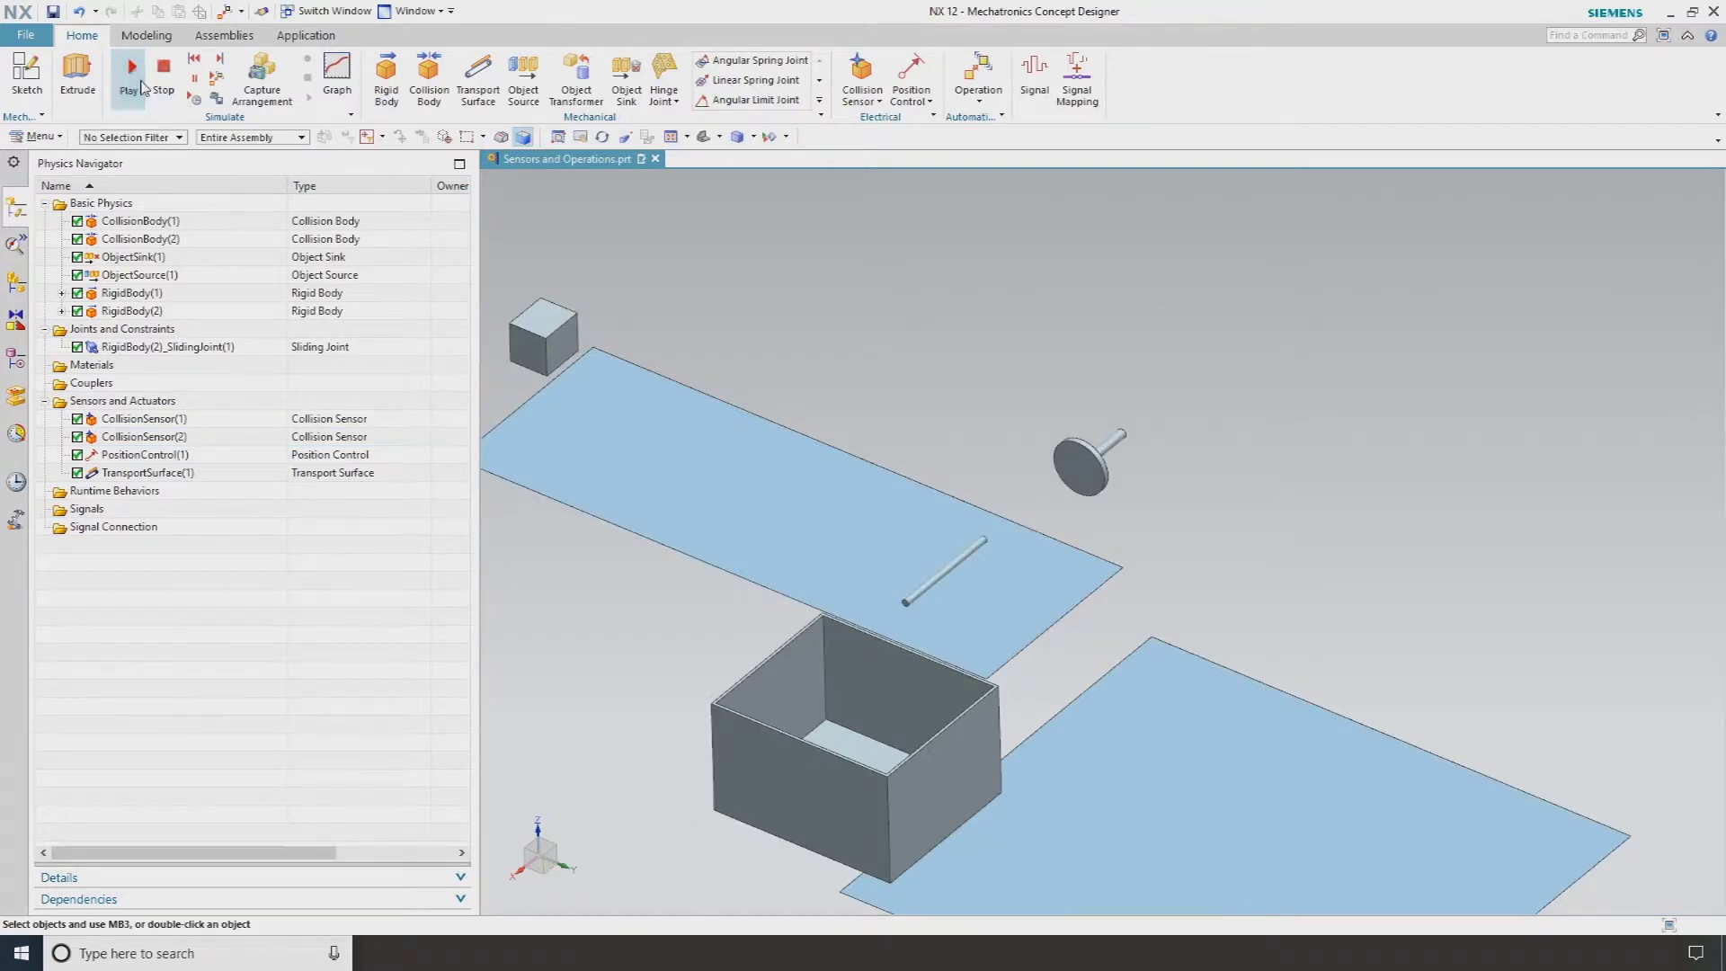
{"action": "left_click", "coordinate": [140, 87]}
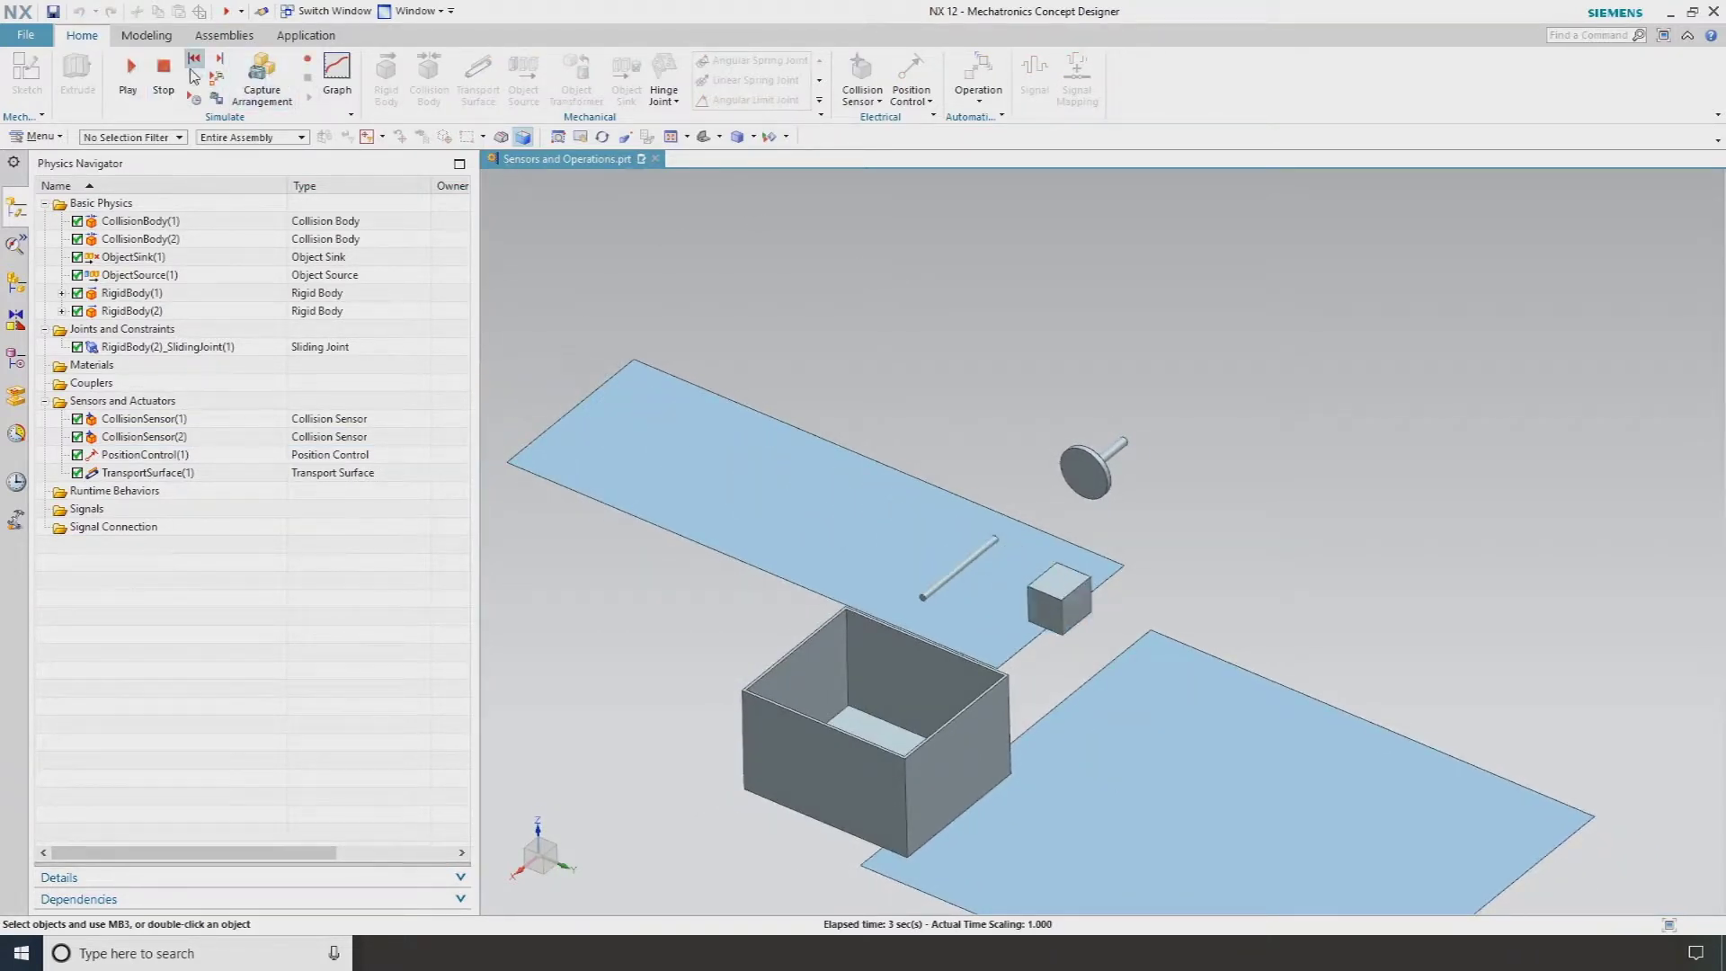
{"action": "left_click", "coordinate": [163, 67]}
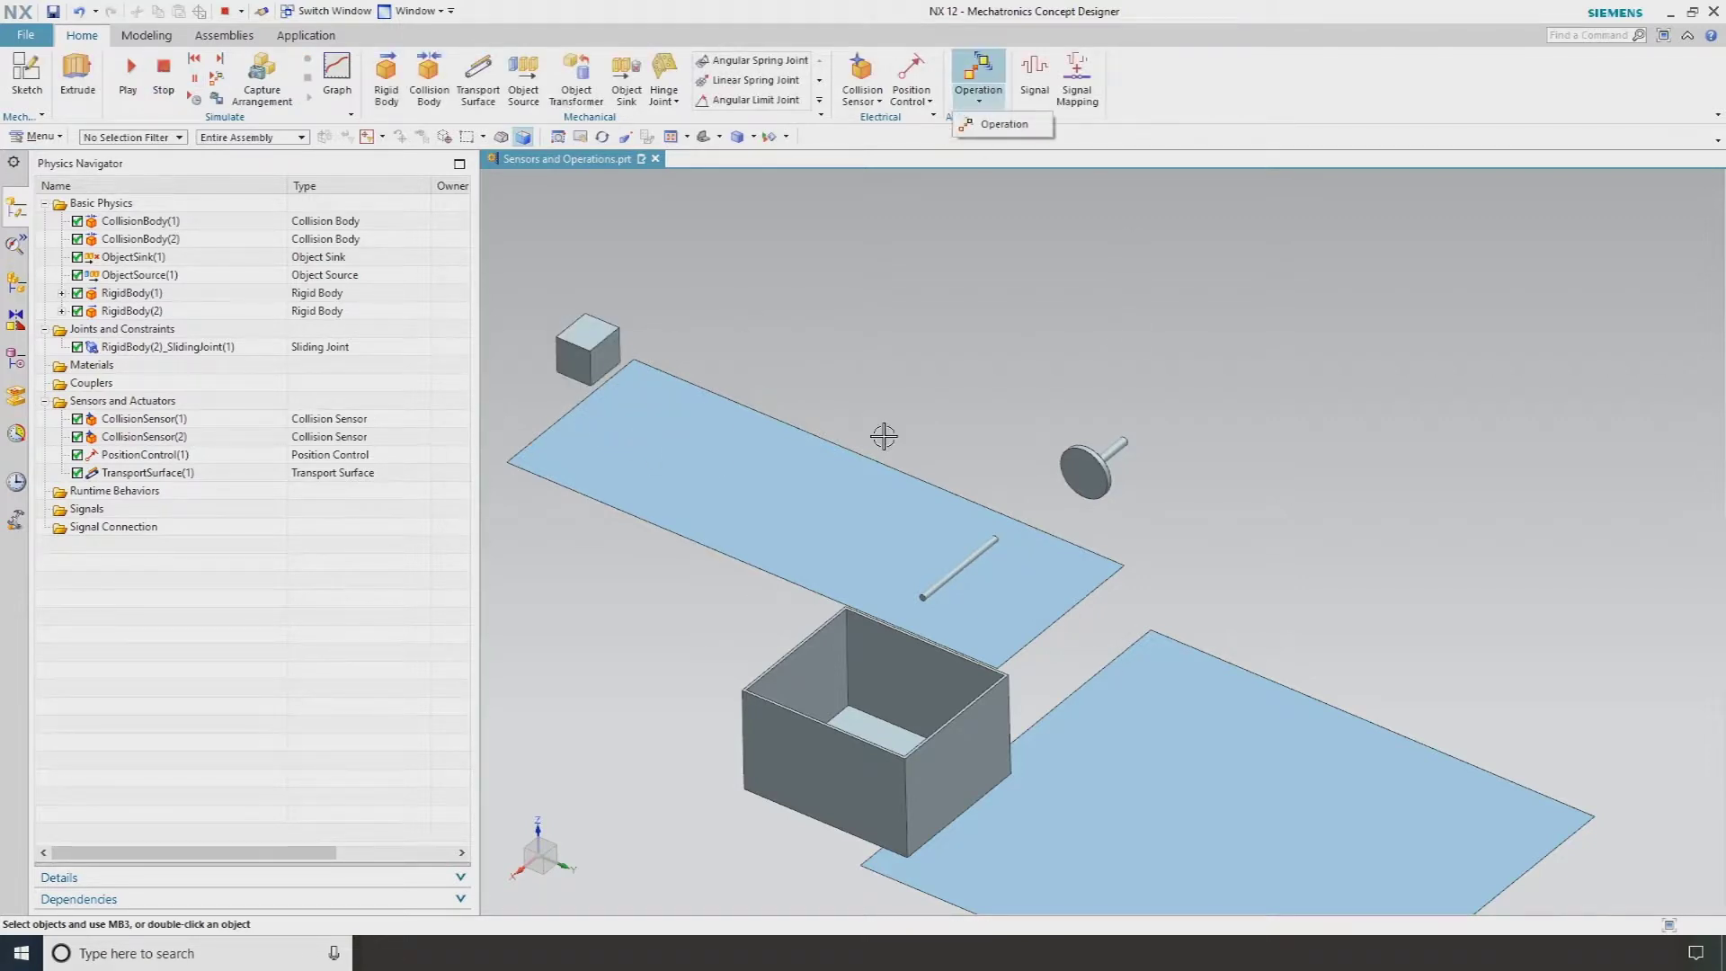
Step: Create Operation(2) driving PositionControl to 500 mm at 100 mm/s, conditioned on the rod sensor
{"action": "left_click", "coordinate": [1003, 124]}
{"action": "left_click", "coordinate": [1068, 438]}
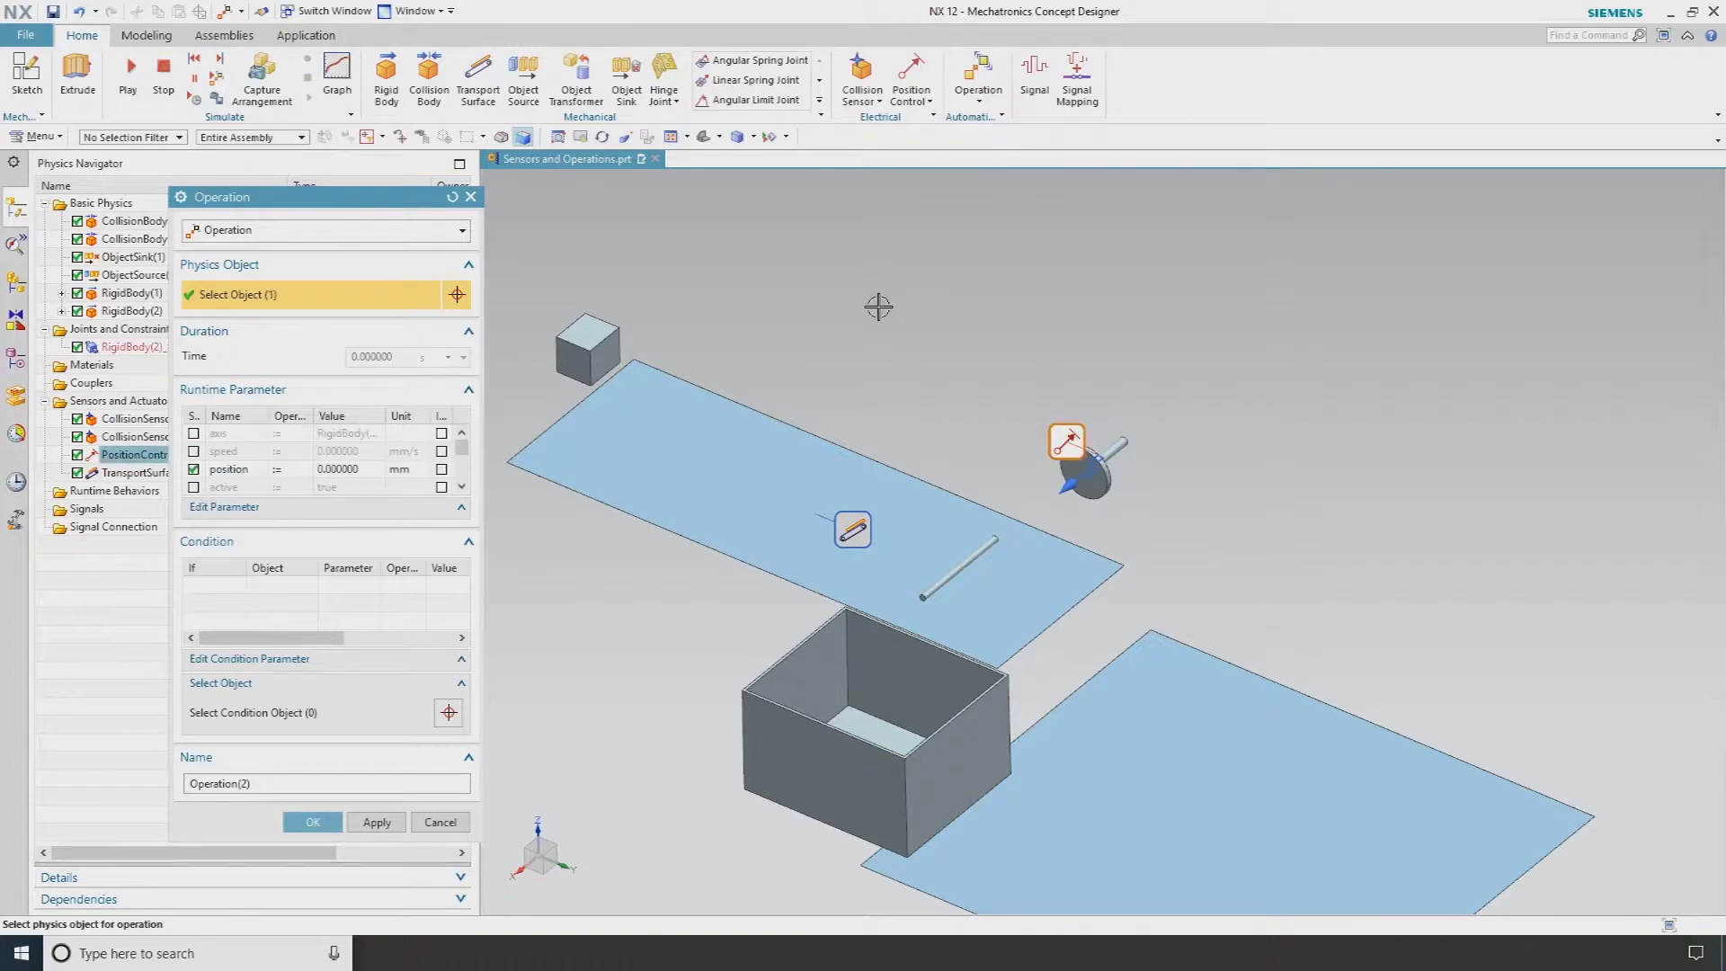
{"action": "left_click", "coordinate": [343, 471]}
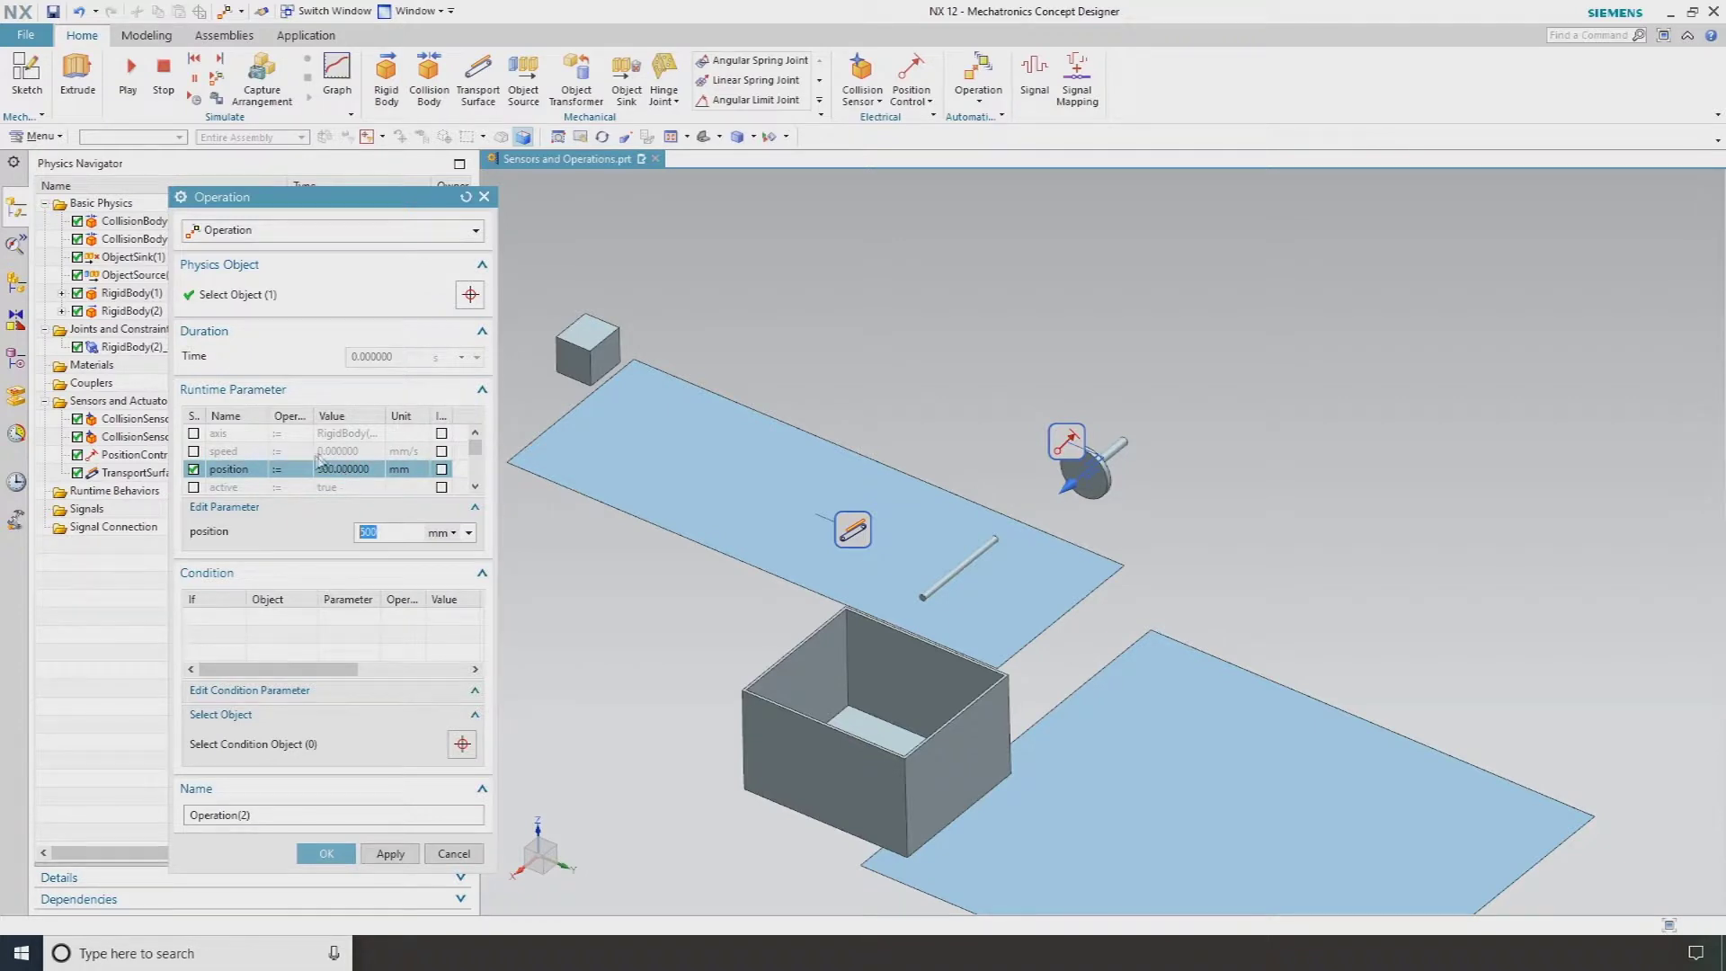
{"action": "left_click", "coordinate": [329, 452]}
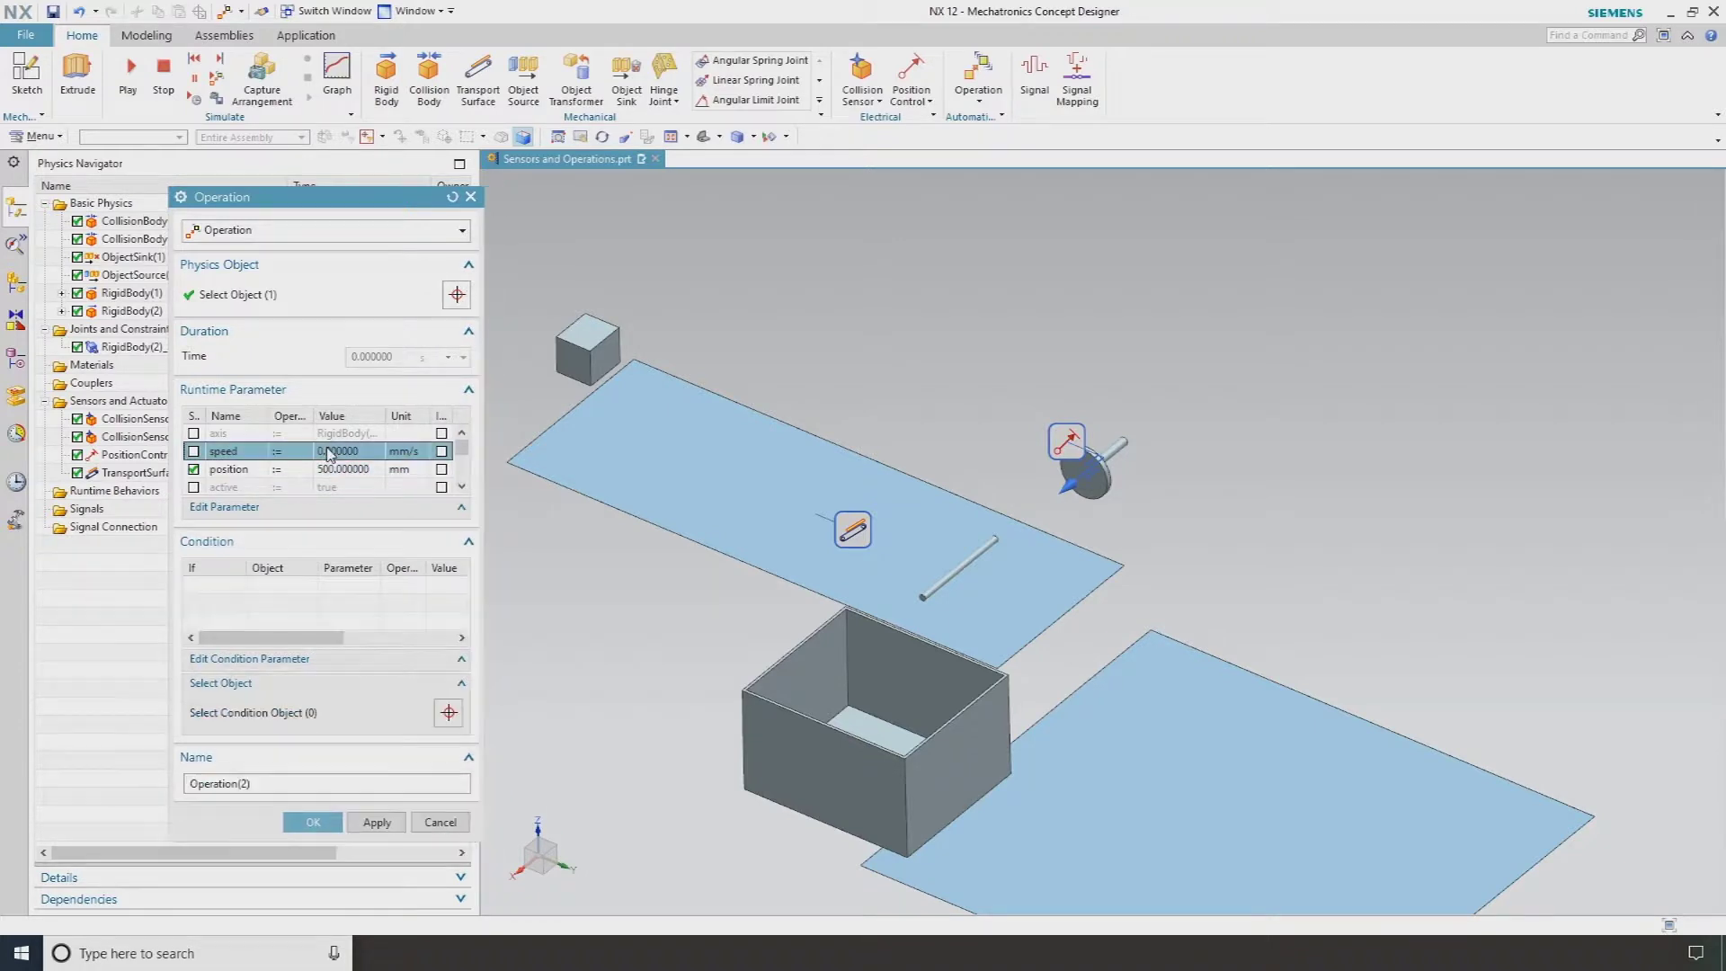
{"action": "left_click", "coordinate": [193, 451]}
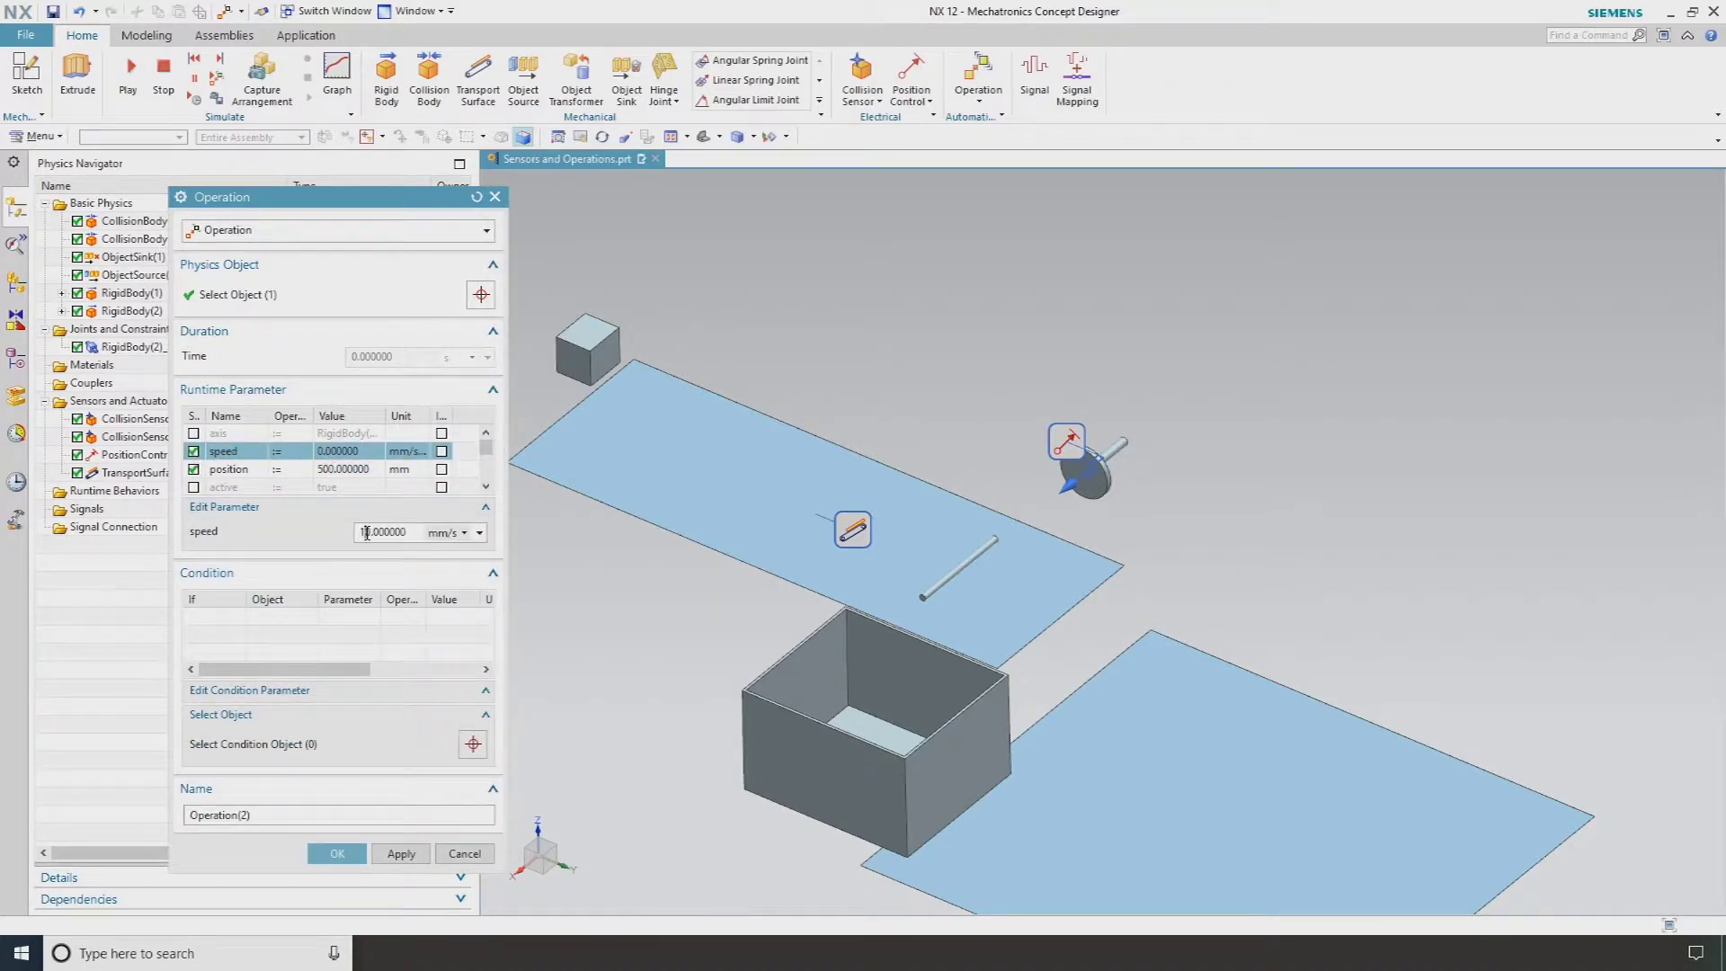
{"action": "left_click", "coordinate": [362, 746]}
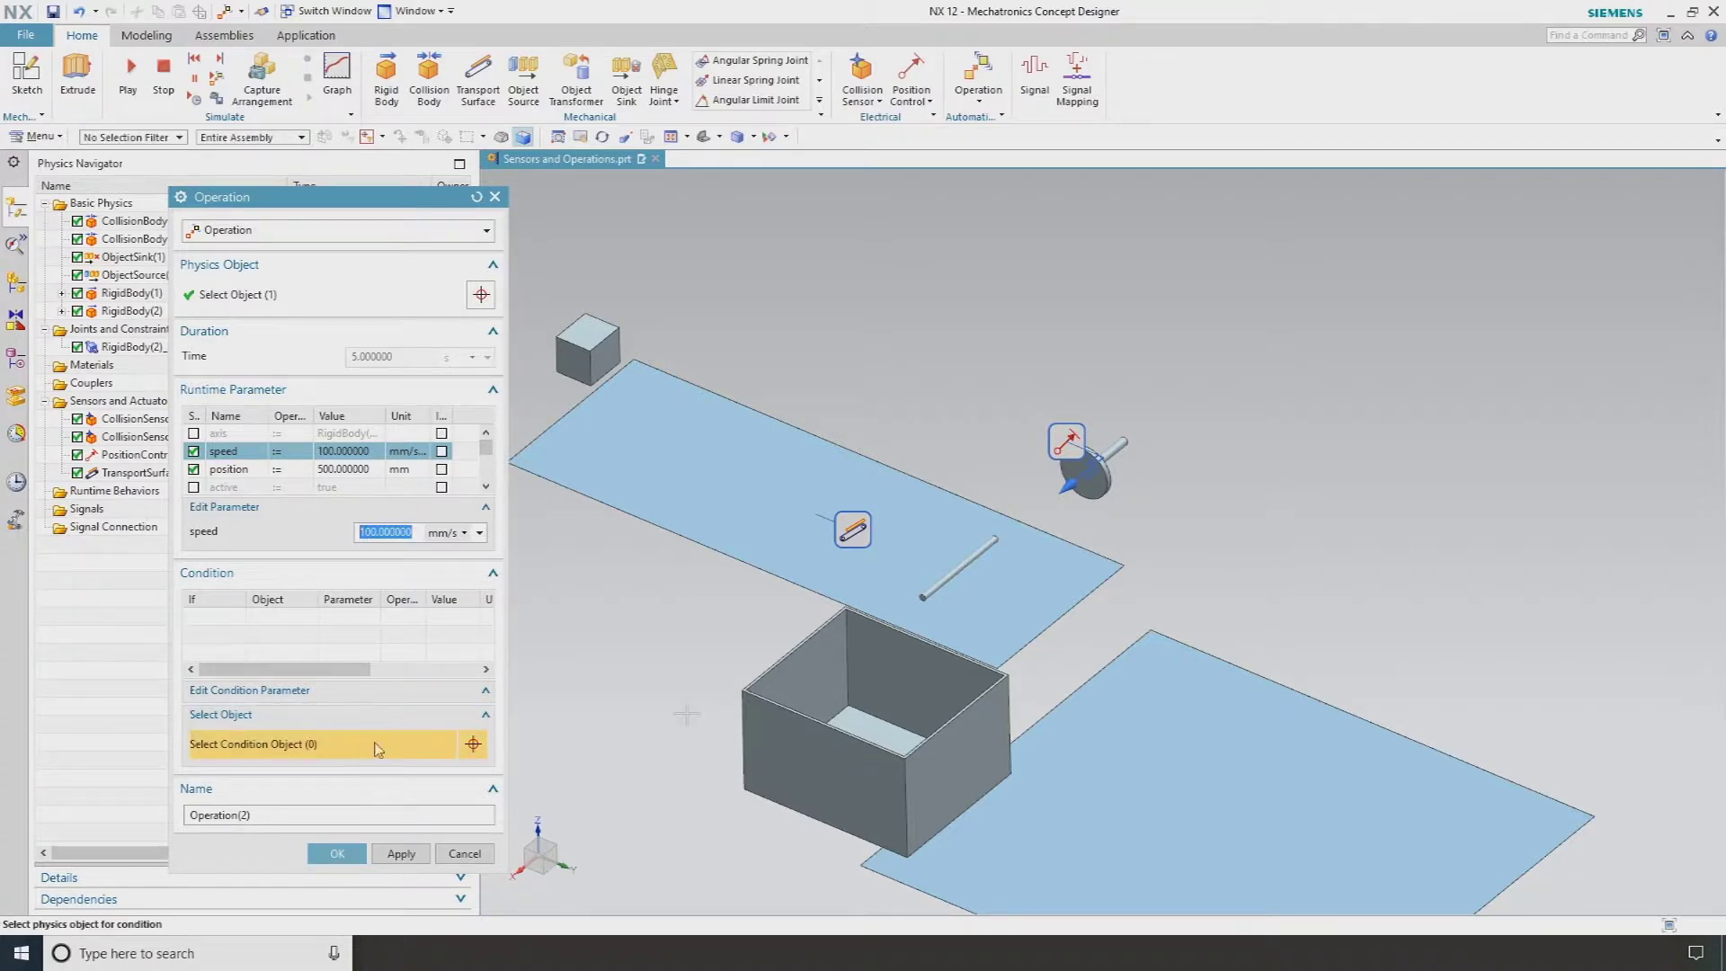
{"action": "left_click", "coordinate": [942, 584]}
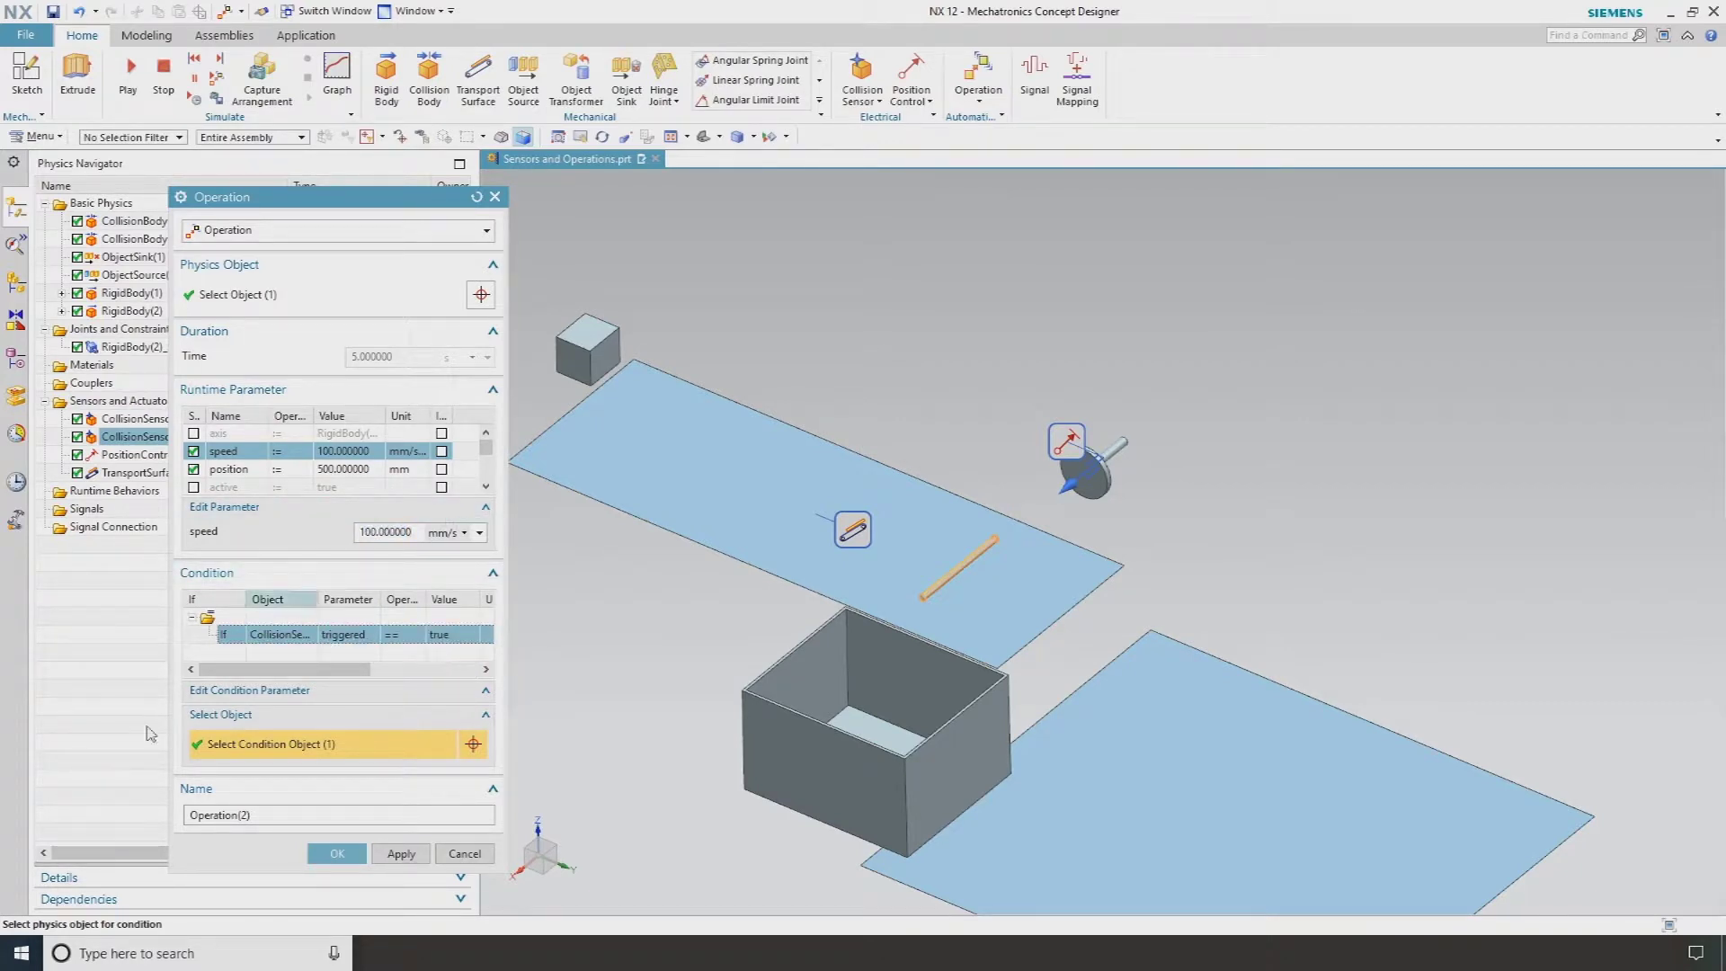
{"action": "left_click", "coordinate": [338, 853]}
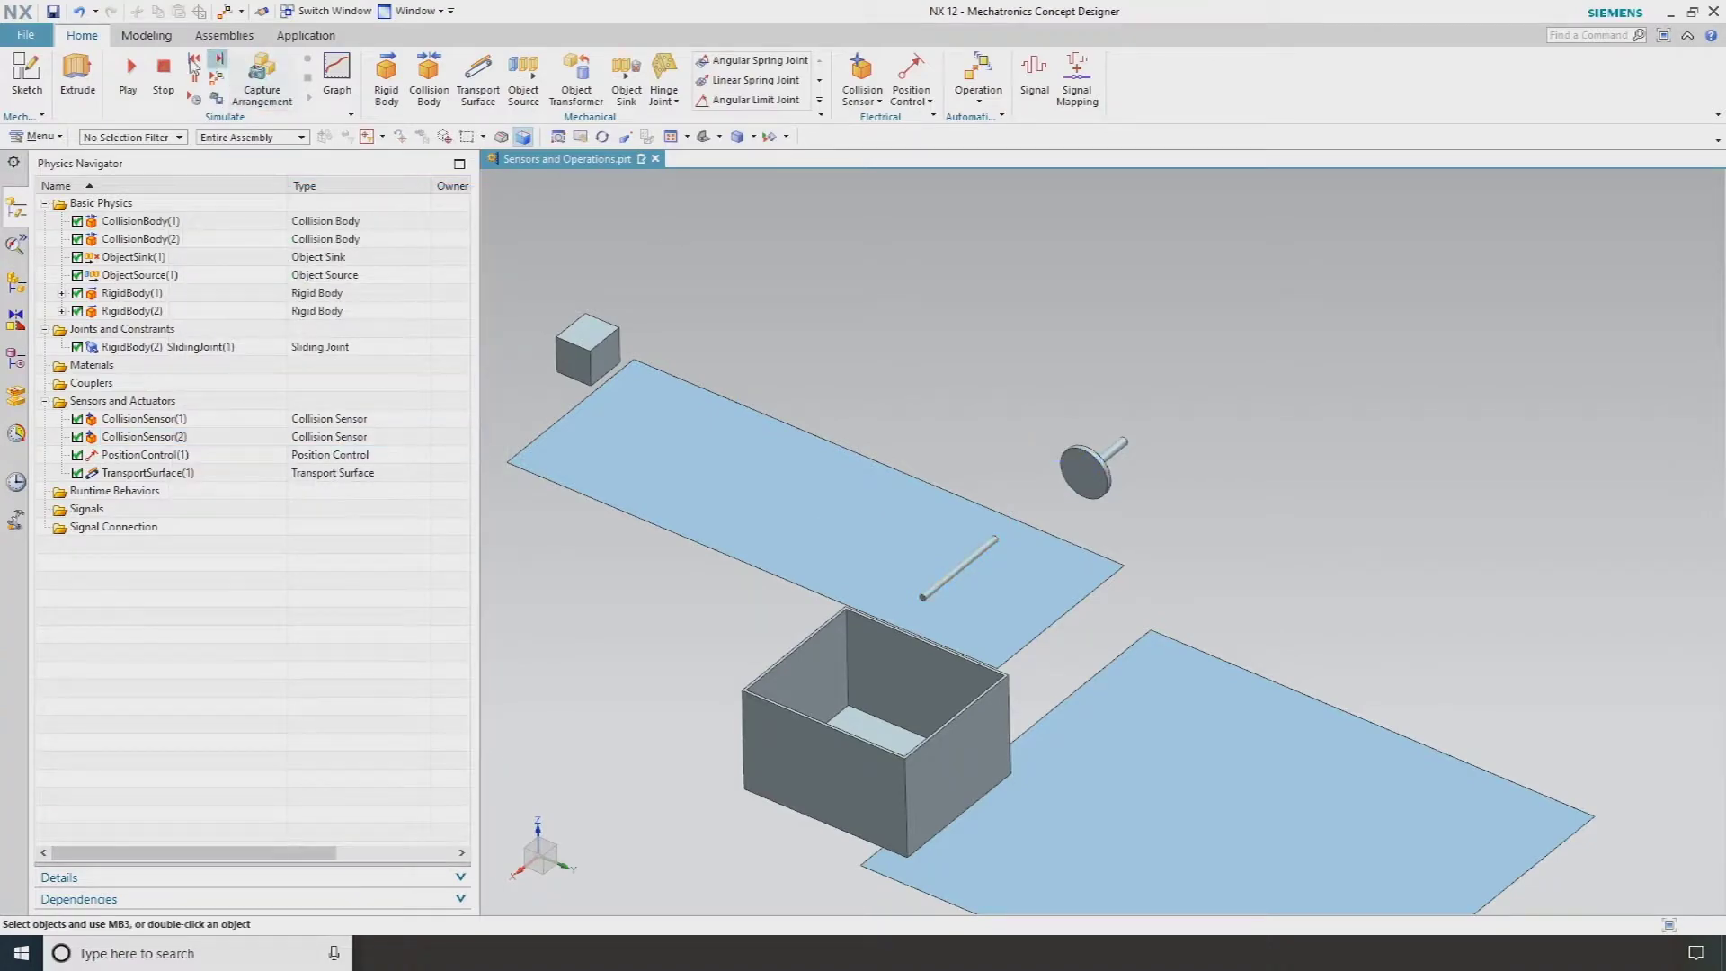
Step: Run the simulation of the conveyor model
{"action": "left_click", "coordinate": [130, 70]}
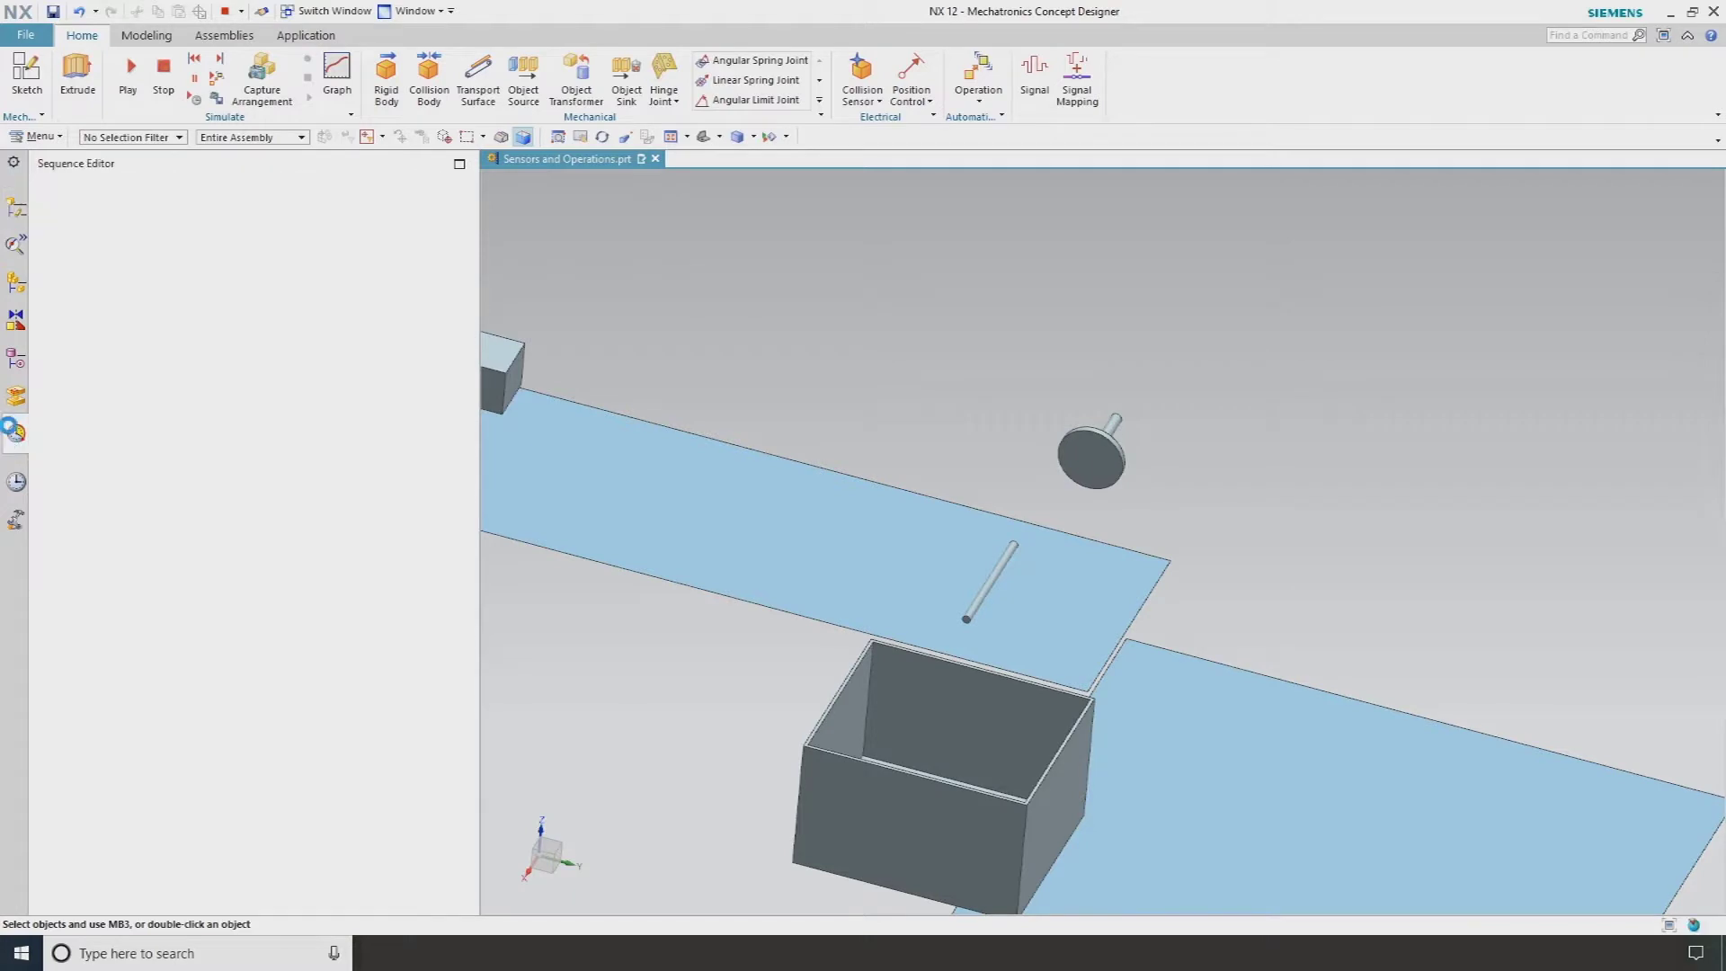
Step: Change Operation(2)'s speed from 100 to 500 mm/s and rerun the simulation
{"action": "double_click", "coordinate": [120, 253]}
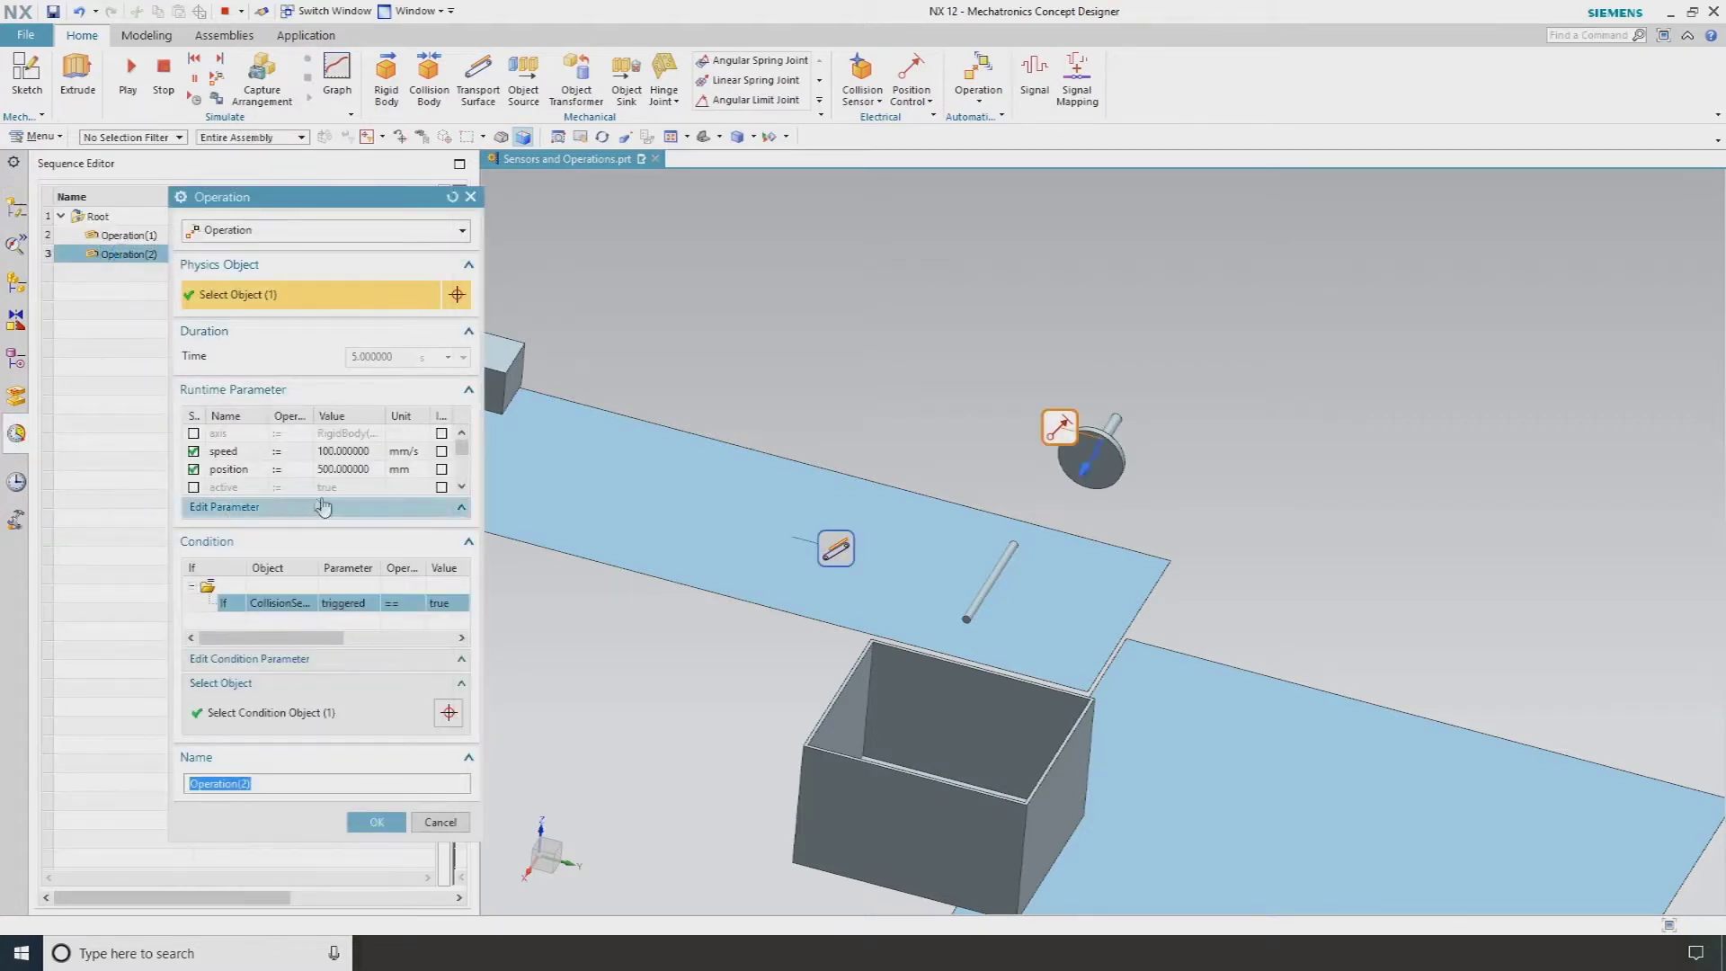
{"action": "left_click", "coordinate": [347, 453]}
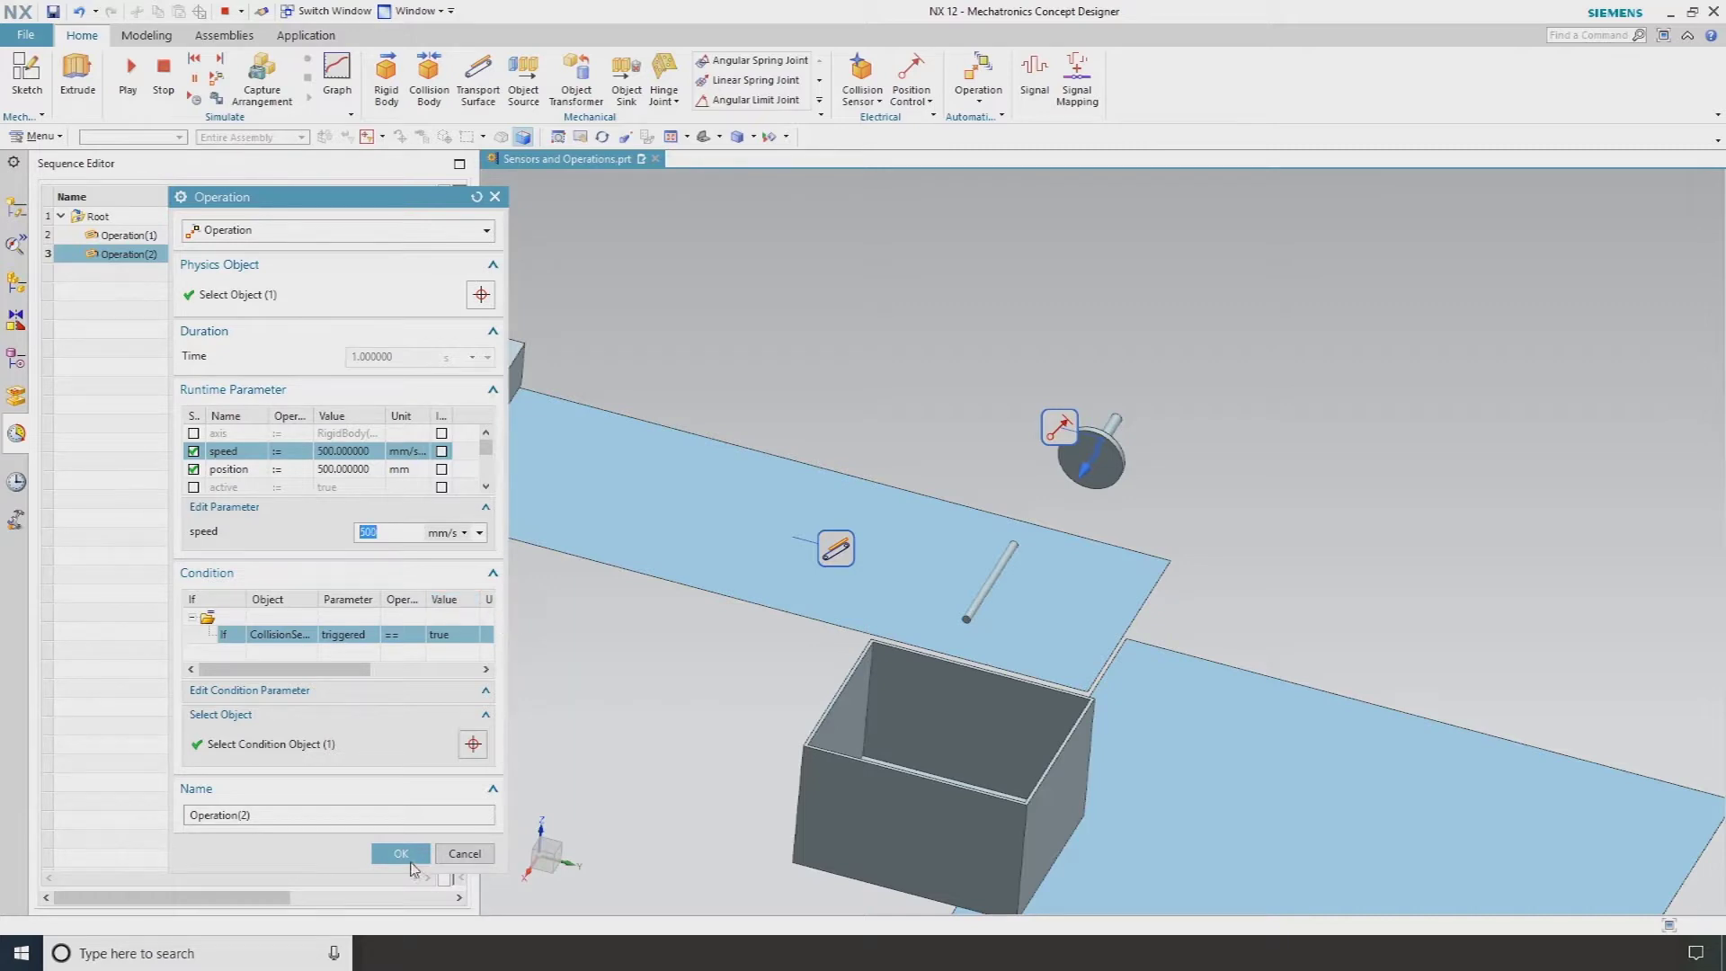
{"action": "key", "text": "ctrl+f"}
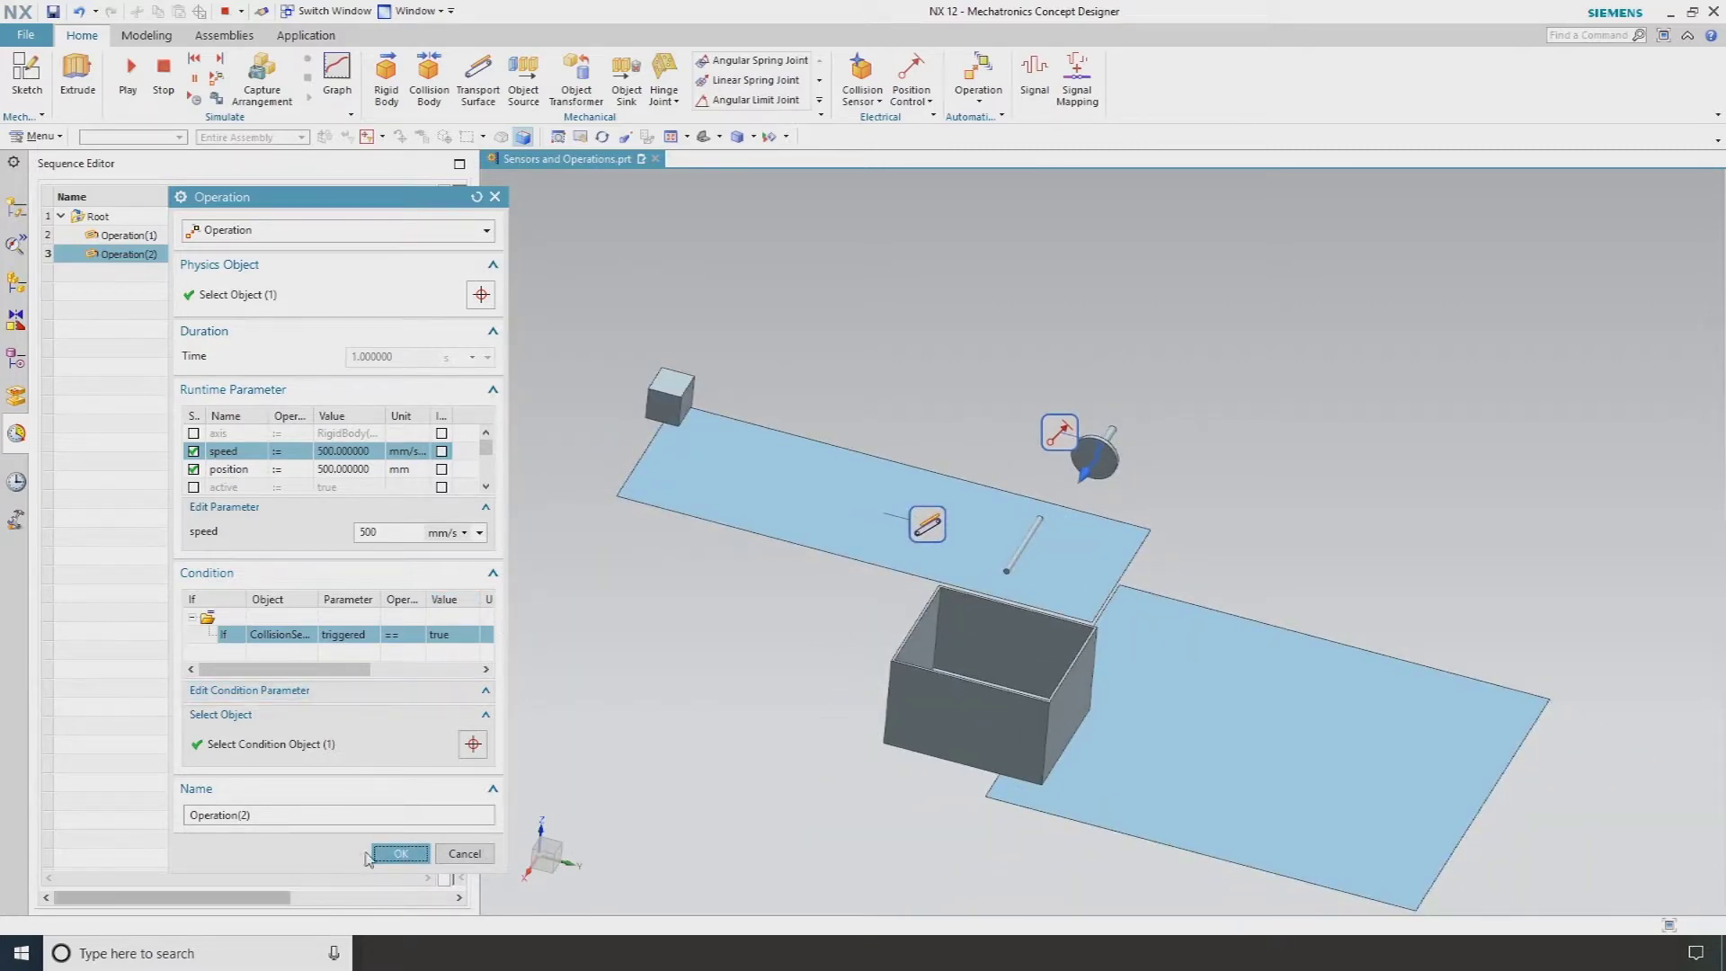
{"action": "left_click", "coordinate": [388, 854]}
{"action": "left_click", "coordinate": [128, 72]}
{"action": "middle_click_drag", "start_coordinate": [1034, 270], "coordinate": [1110, 177]}
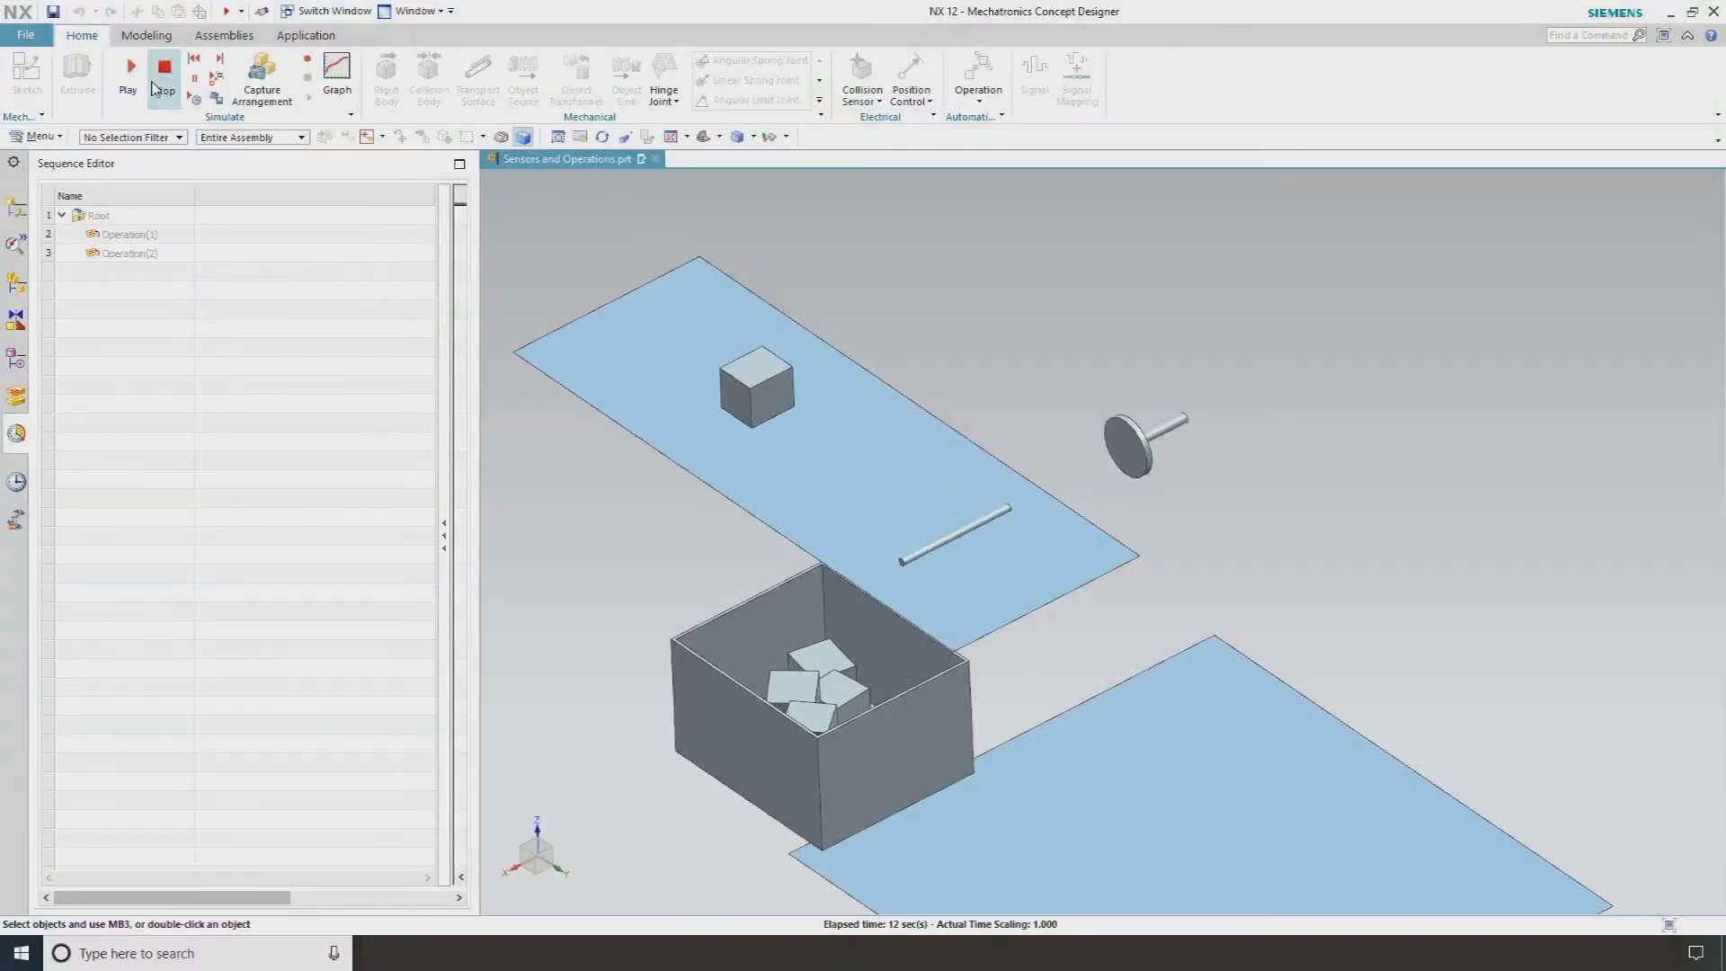
Step: Create Signal_0 linked to CollisionSensor(2)'s triggered parameter, skipping the symbol table
{"action": "left_click", "coordinate": [159, 81]}
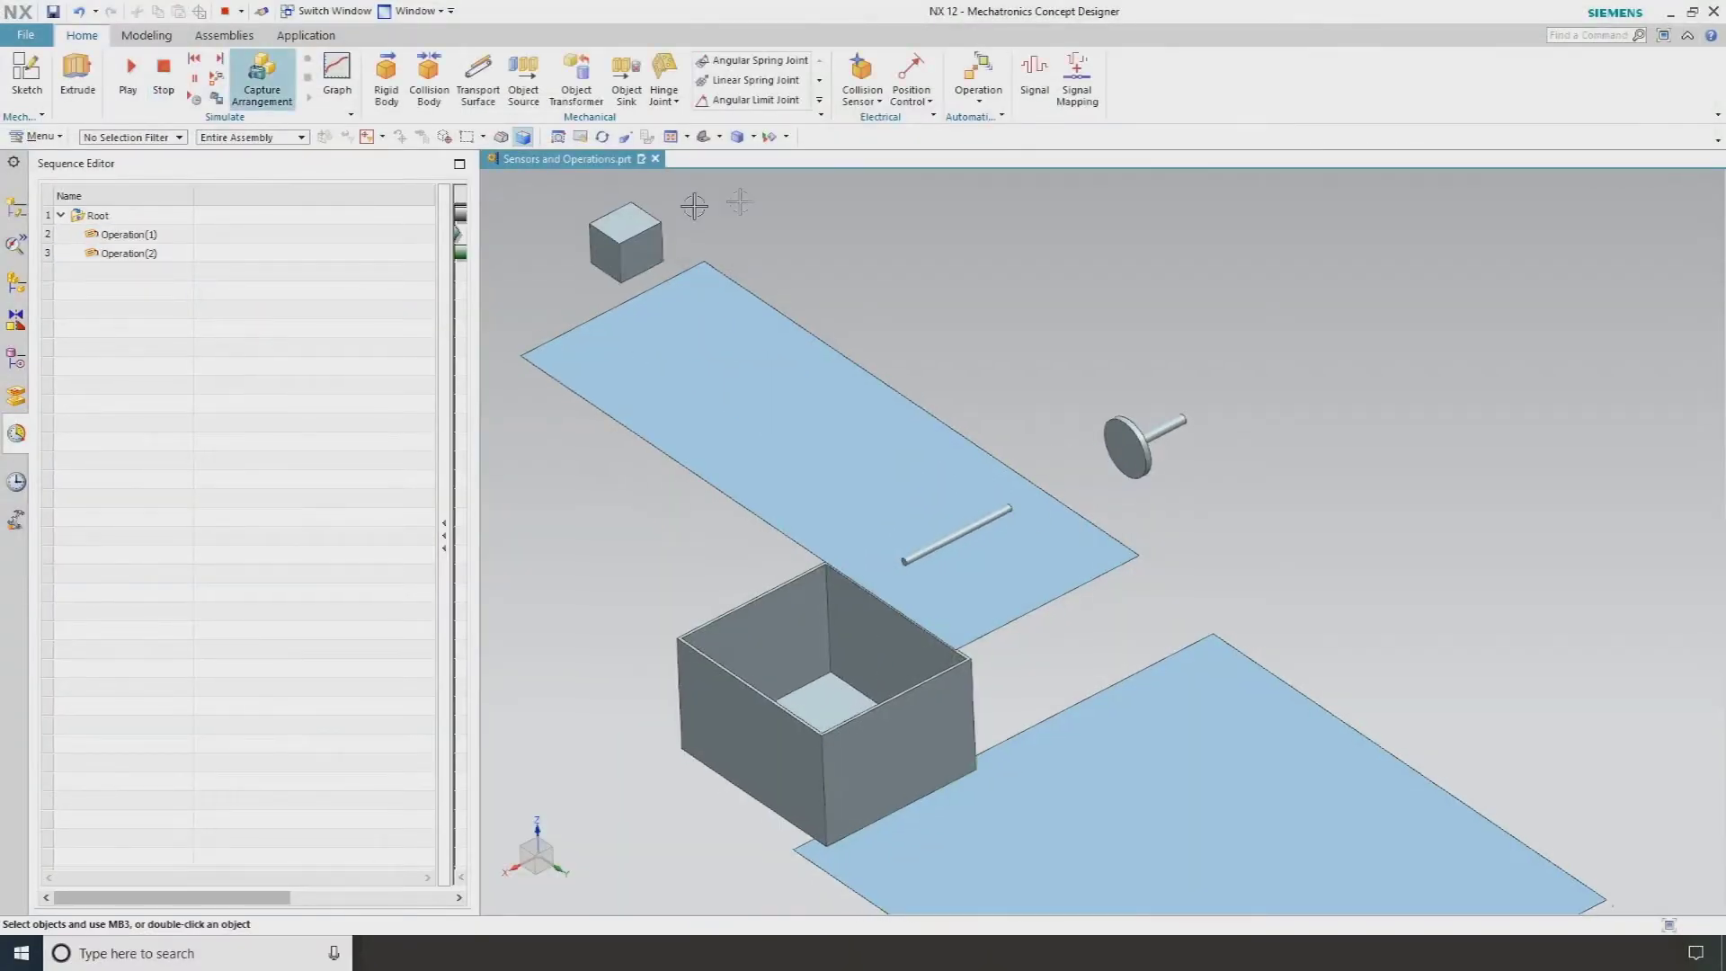
{"action": "left_click", "coordinate": [1031, 87]}
{"action": "scroll", "coordinate": [925, 258], "scroll_direction": "down", "scroll_amount": 5}
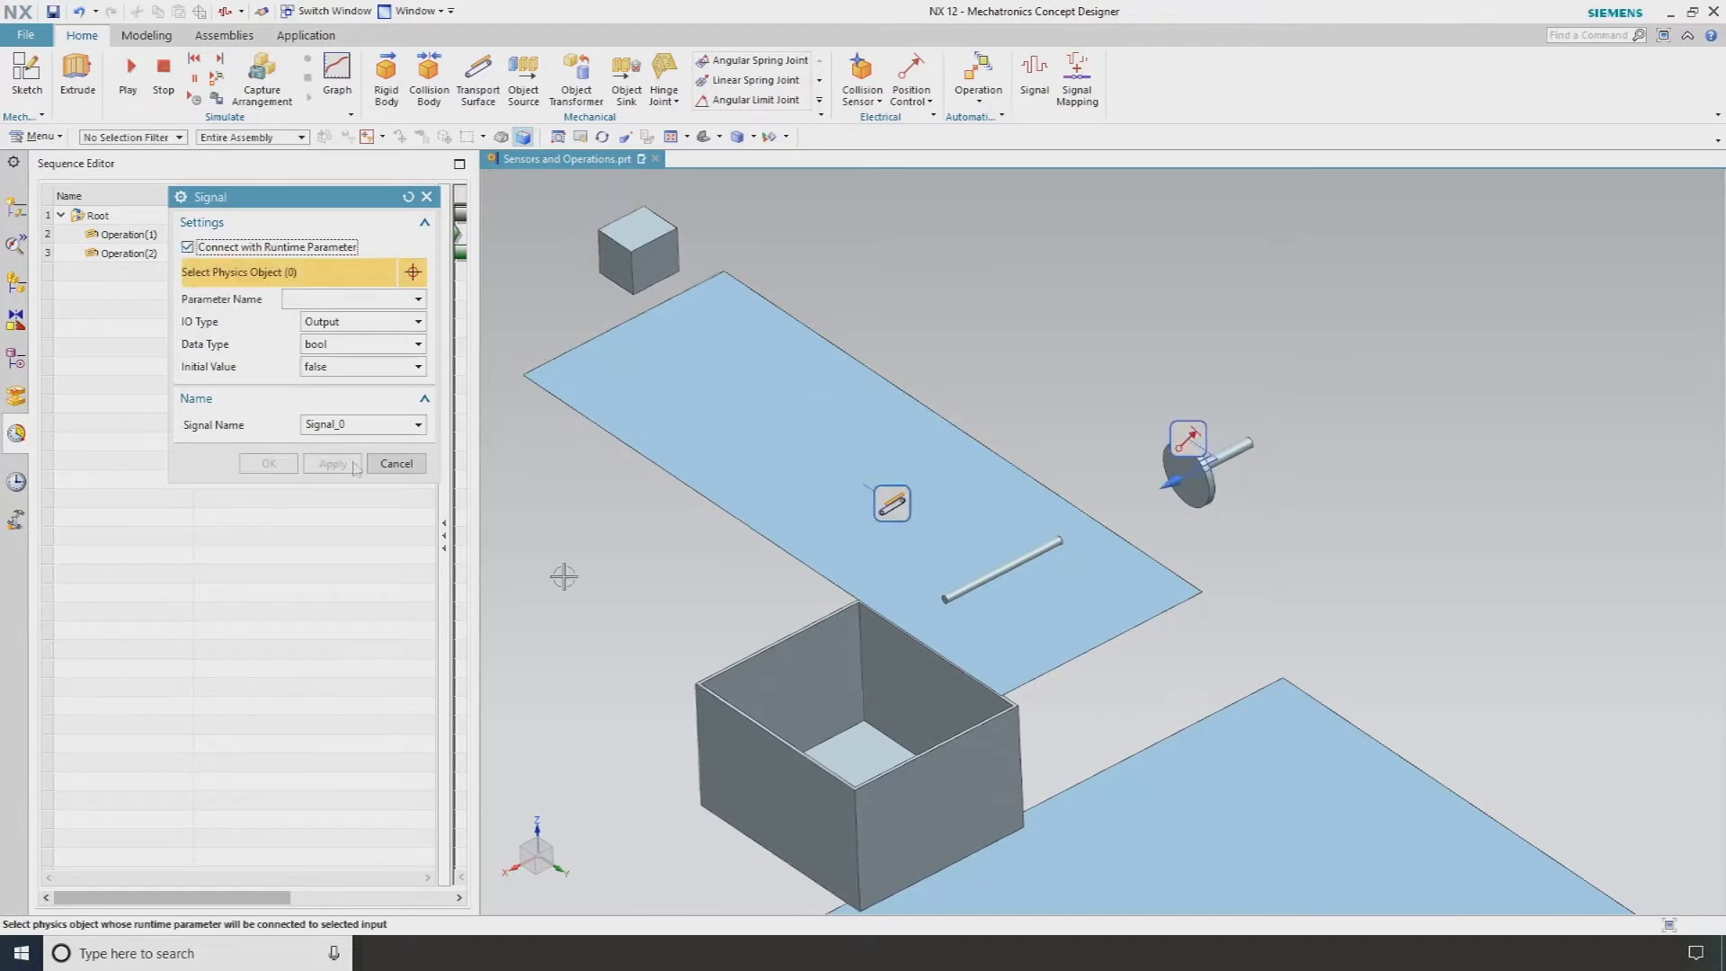
{"action": "scroll", "coordinate": [910, 647], "scroll_direction": "down", "scroll_amount": 3}
{"action": "left_click", "coordinate": [1000, 597]}
{"action": "scroll", "coordinate": [759, 705], "scroll_direction": "up", "scroll_amount": 6}
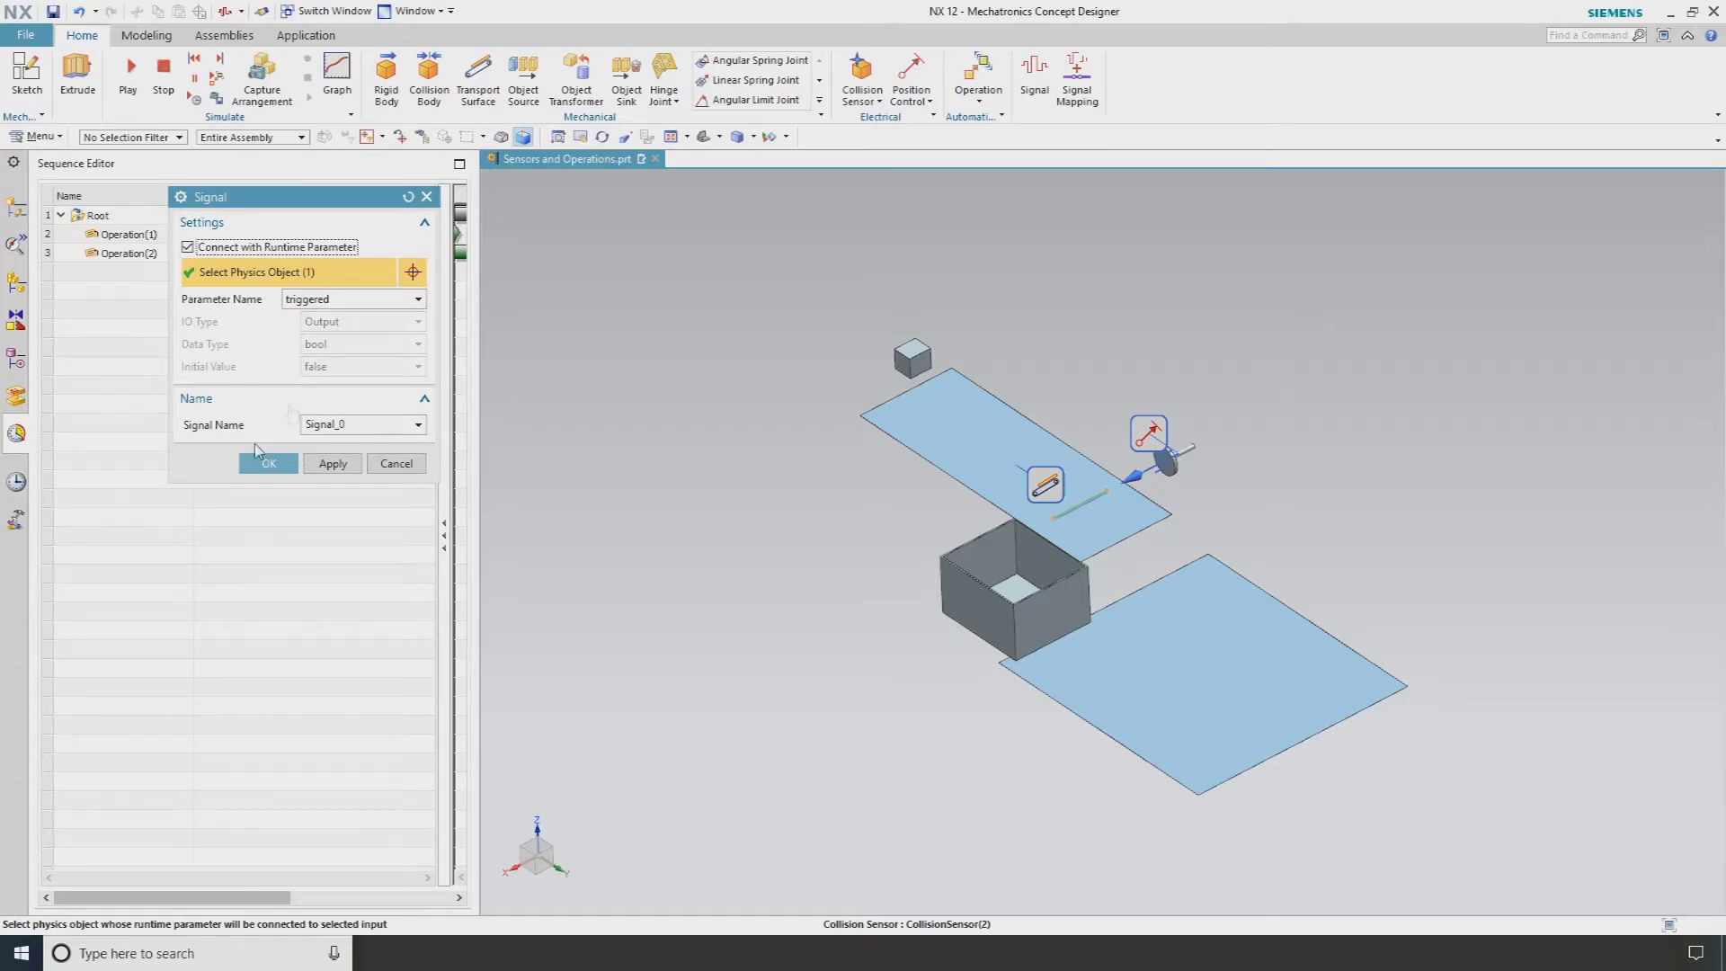
{"action": "left_click", "coordinate": [269, 463]}
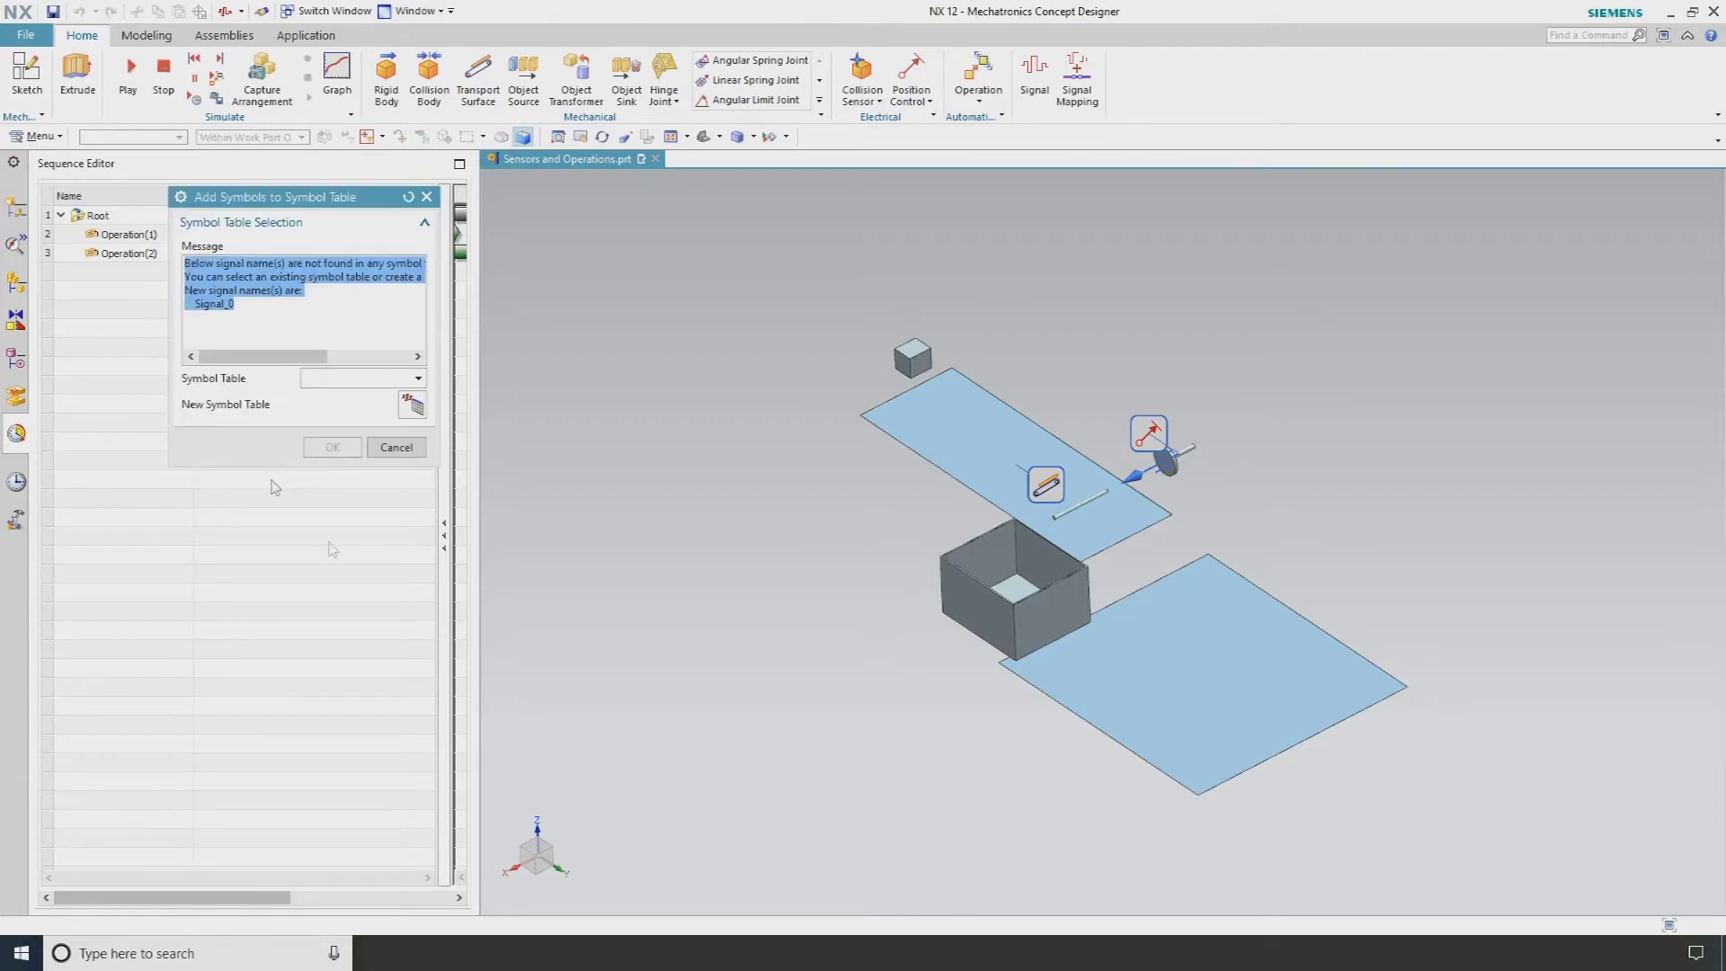
{"action": "left_click", "coordinate": [397, 447]}
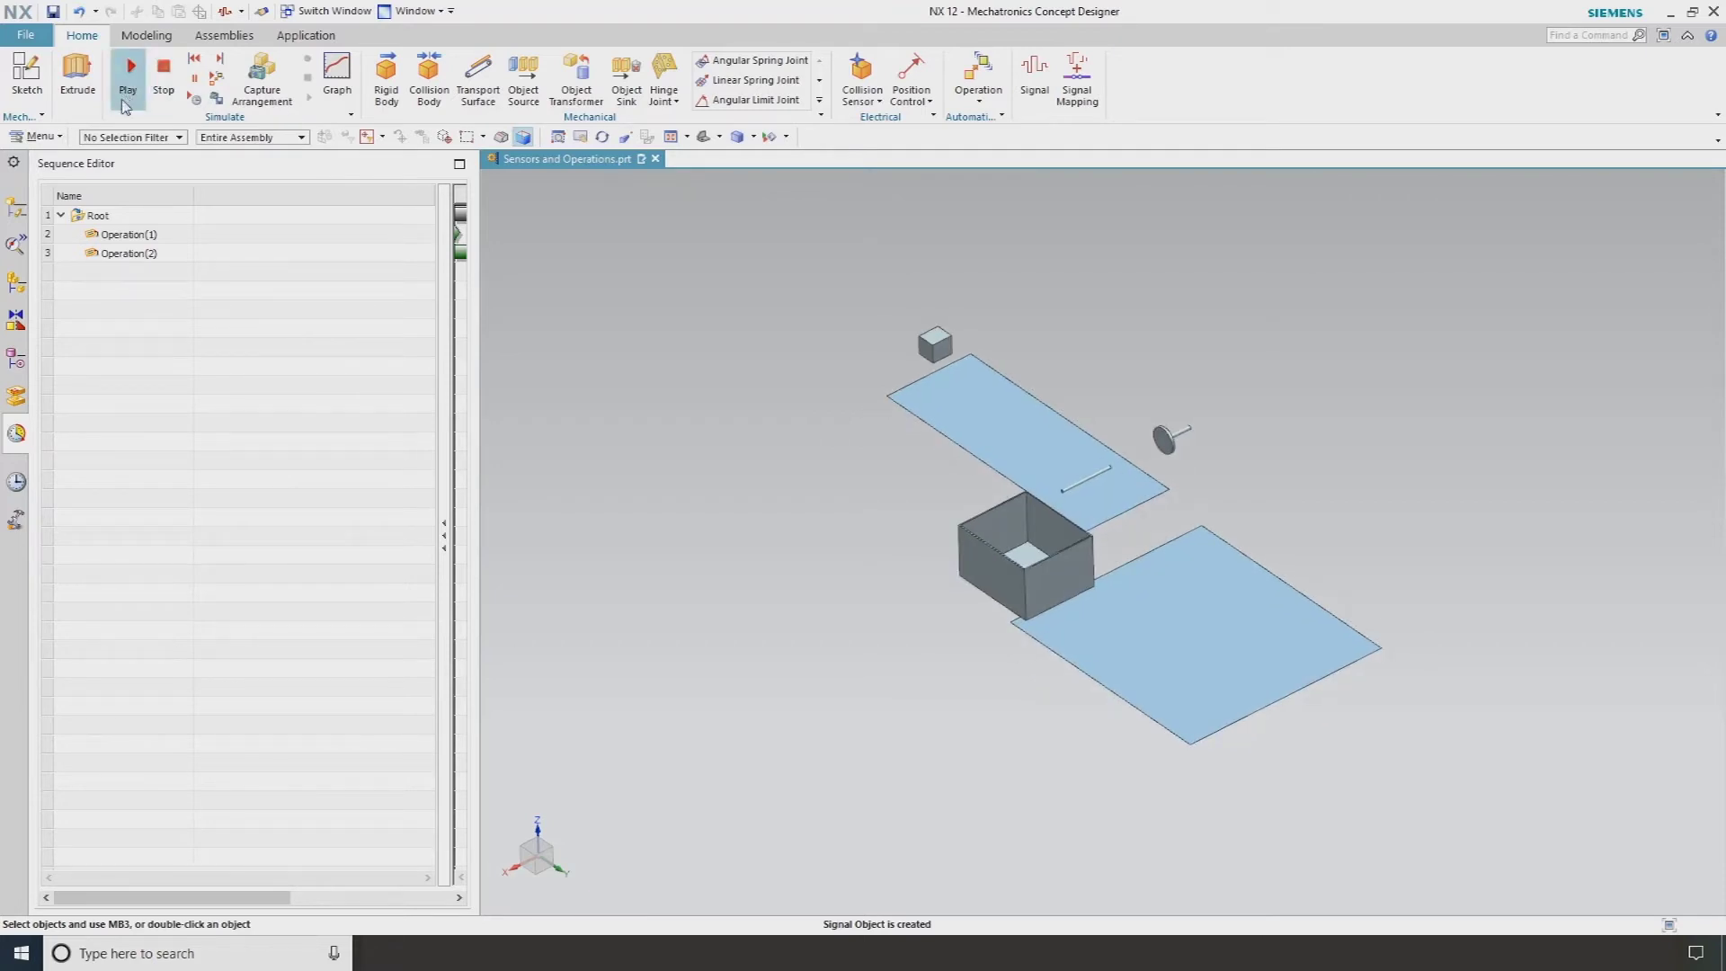
Step: Add Signal_0 to the Runtime Inspector beside CollisionSensor(2)'s live triggered value
{"action": "left_click", "coordinate": [16, 249]}
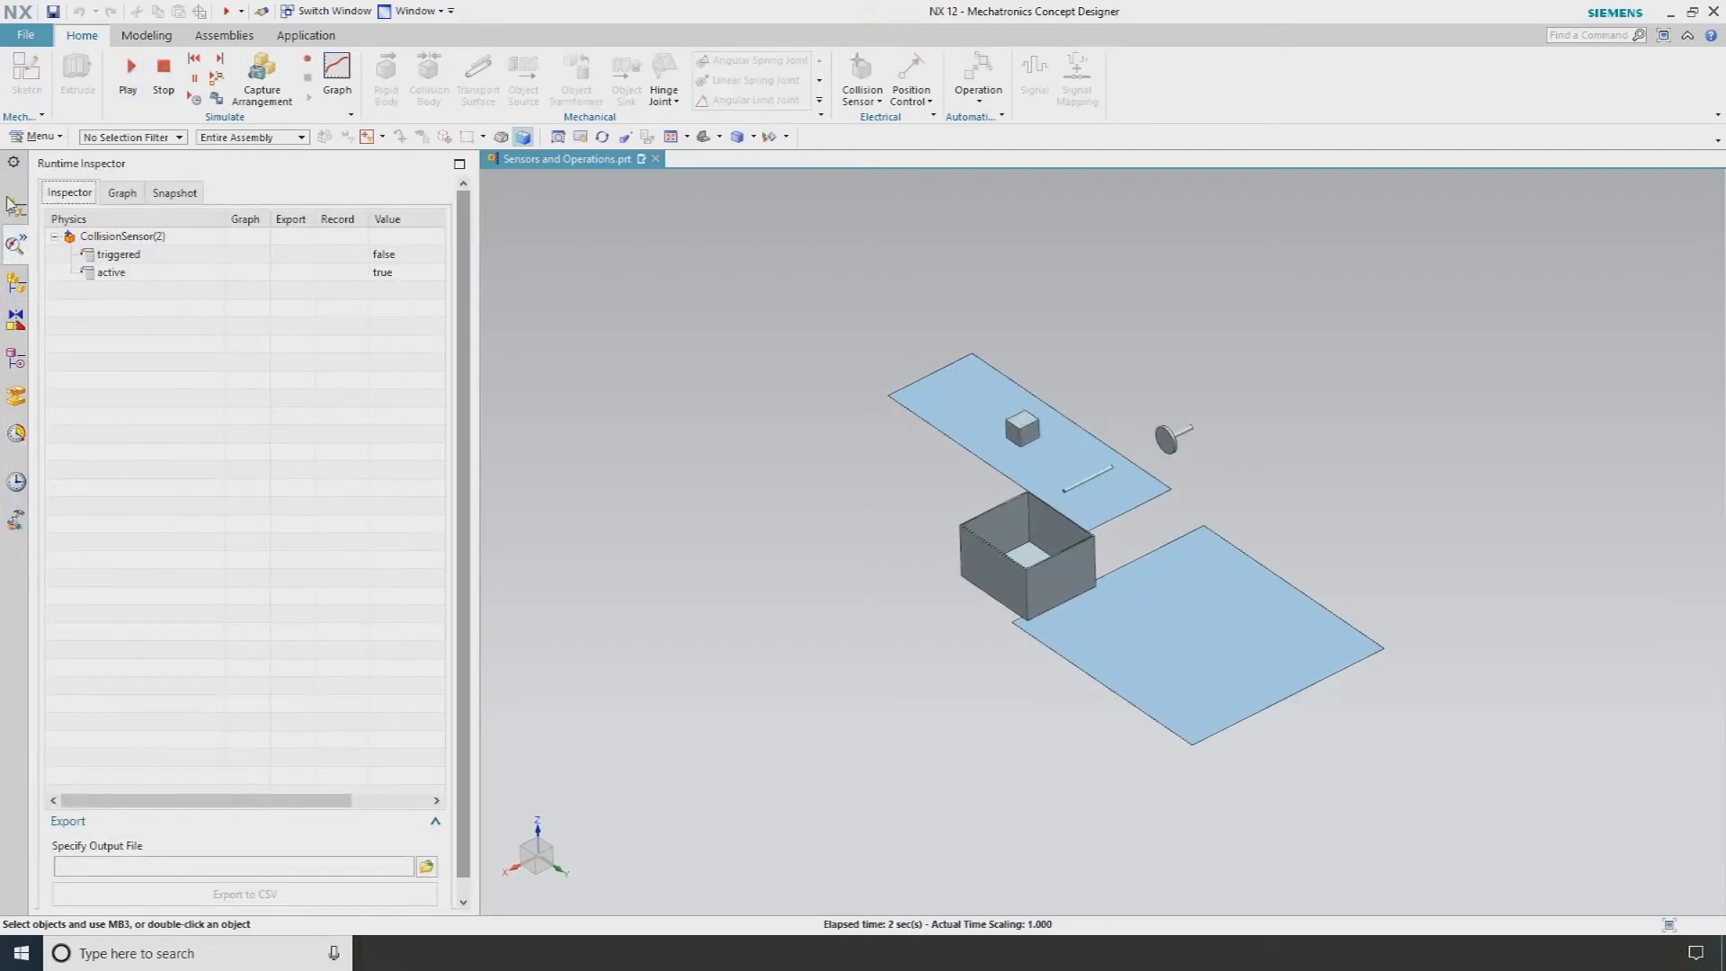
{"action": "left_click", "coordinate": [13, 204]}
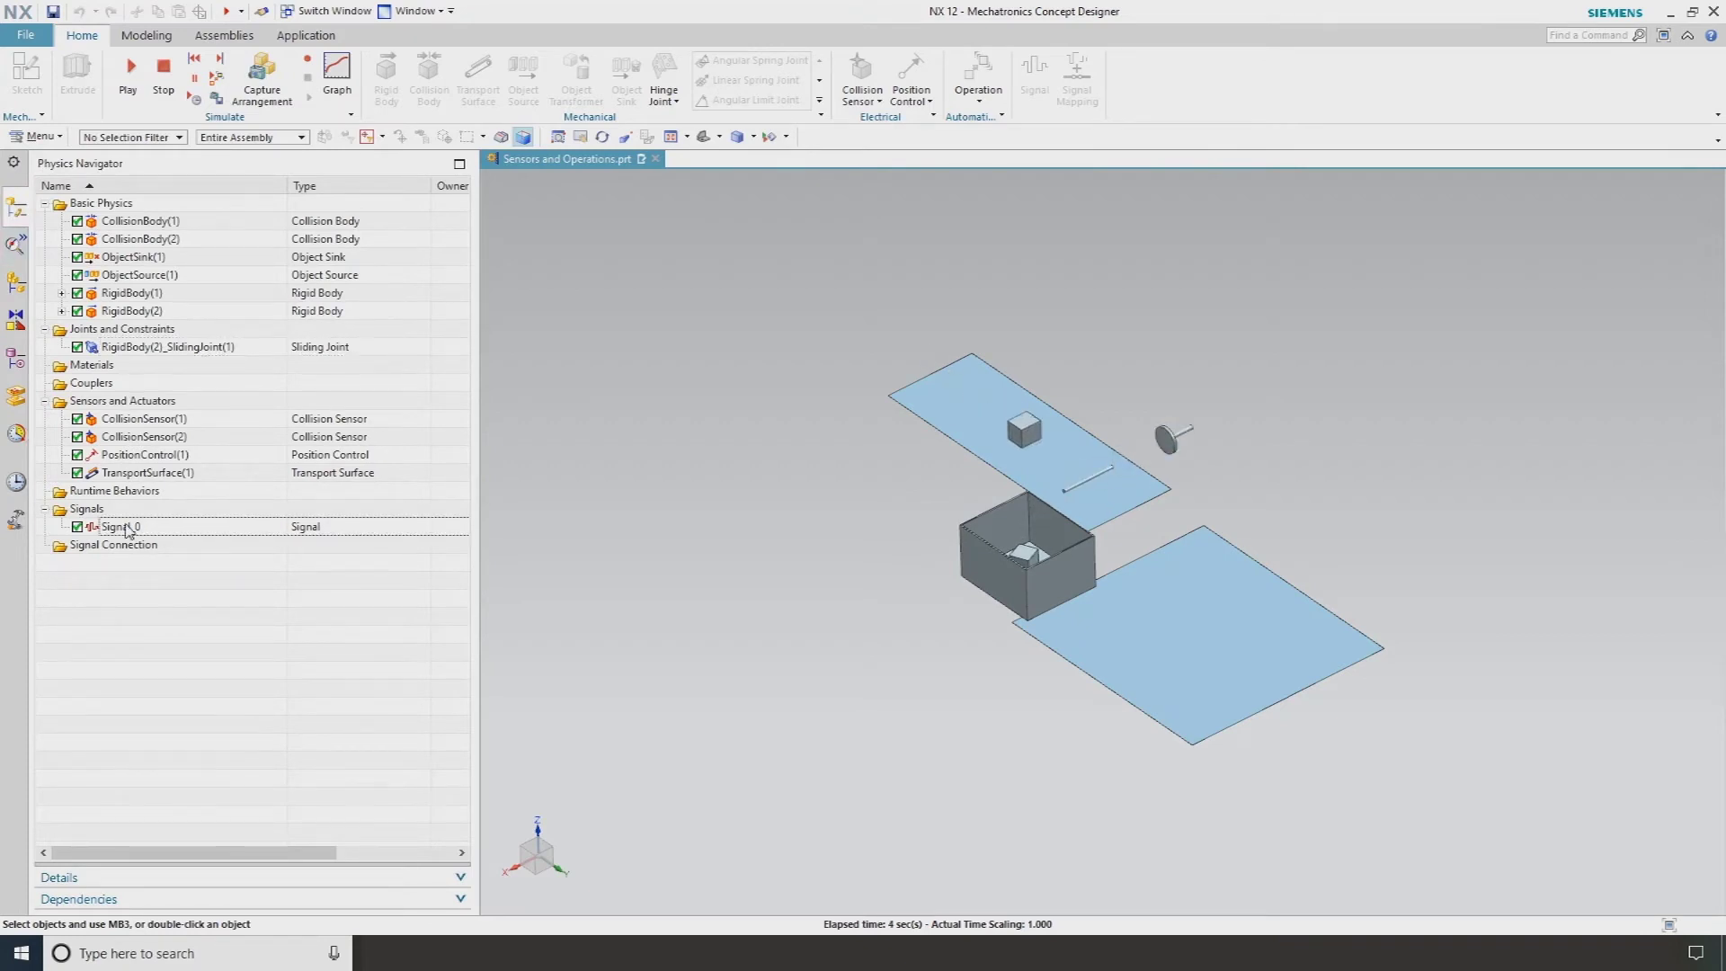
{"action": "left_click", "coordinate": [15, 248]}
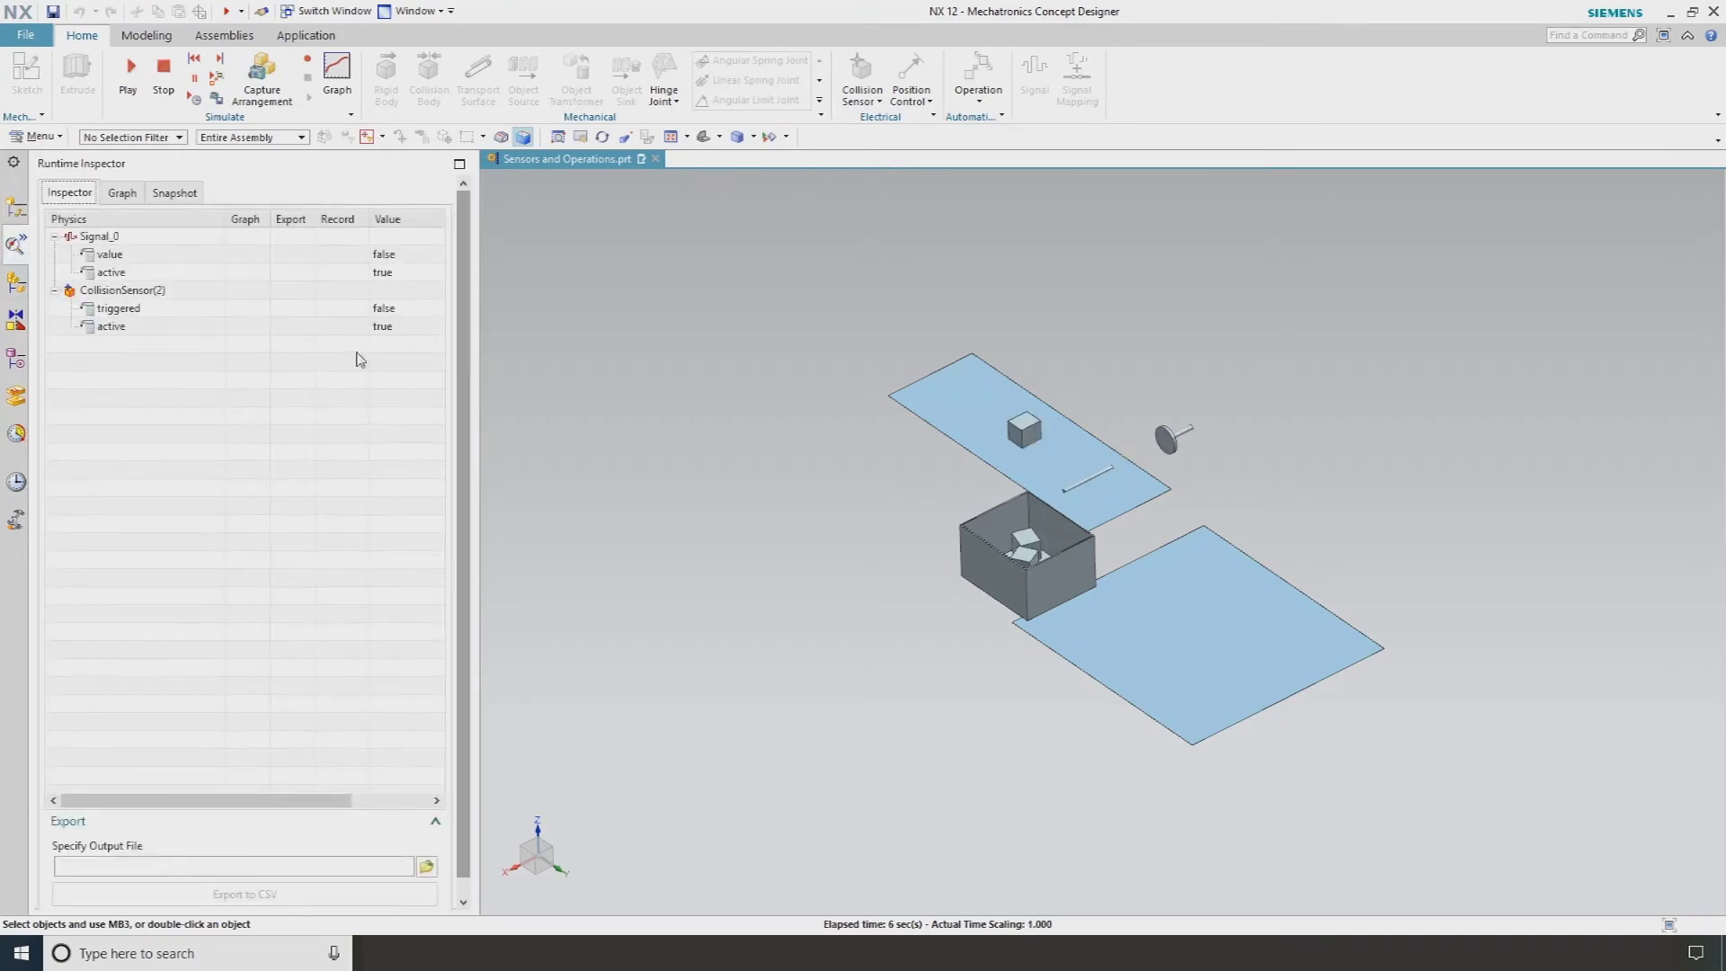